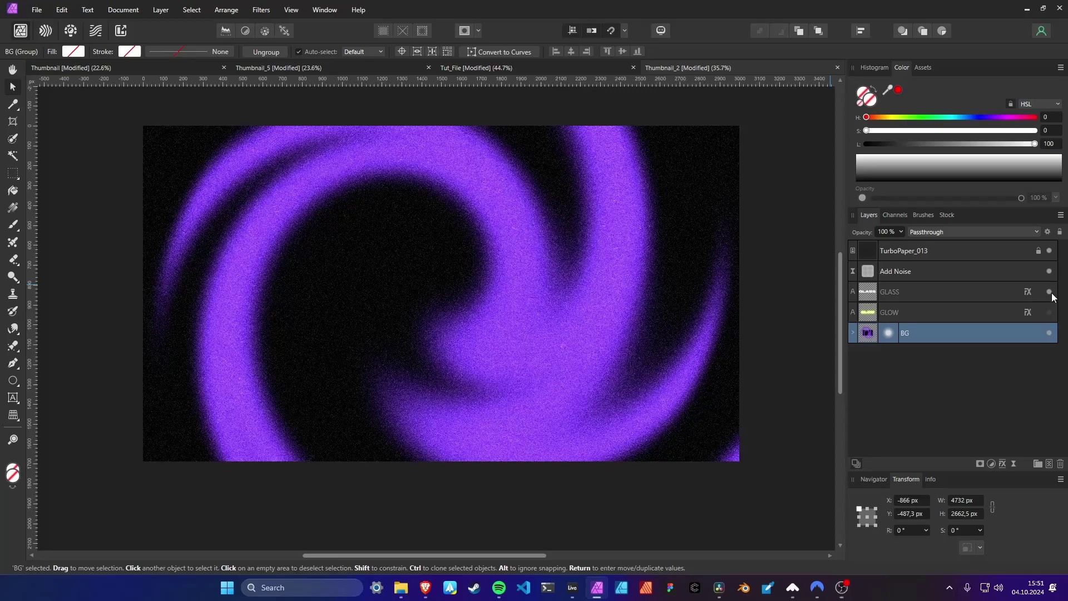
Toggle the visibility of the GLASS and GLOW text layers to preview the two effects
left_click(1049, 291)
left_click(1050, 312)
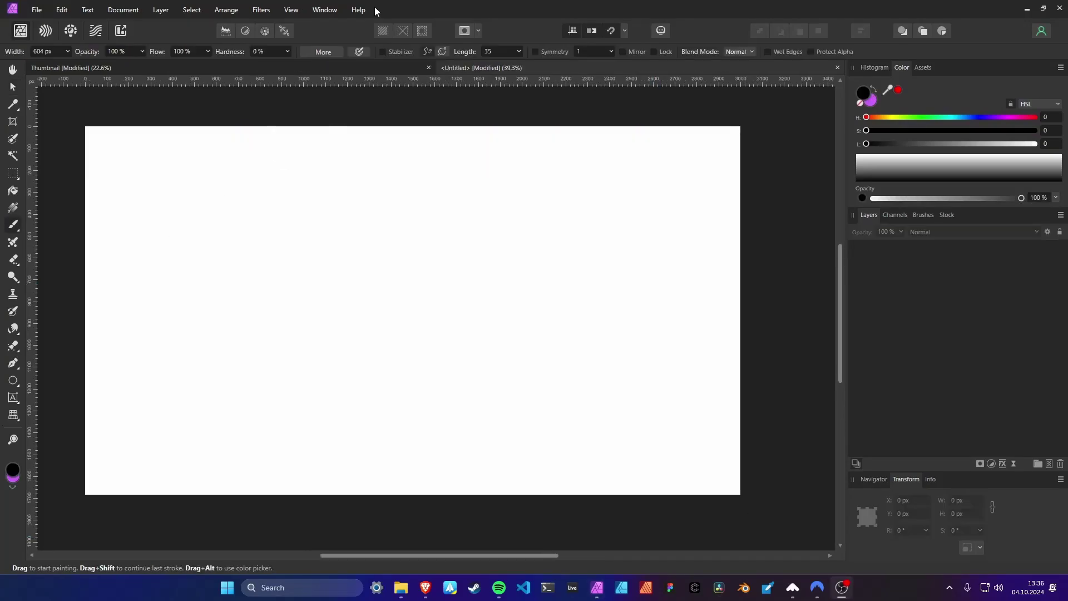
Add a new fill layer covering the canvas and make it black by setting its lightness to 0
left_click(161, 10)
left_click(167, 100)
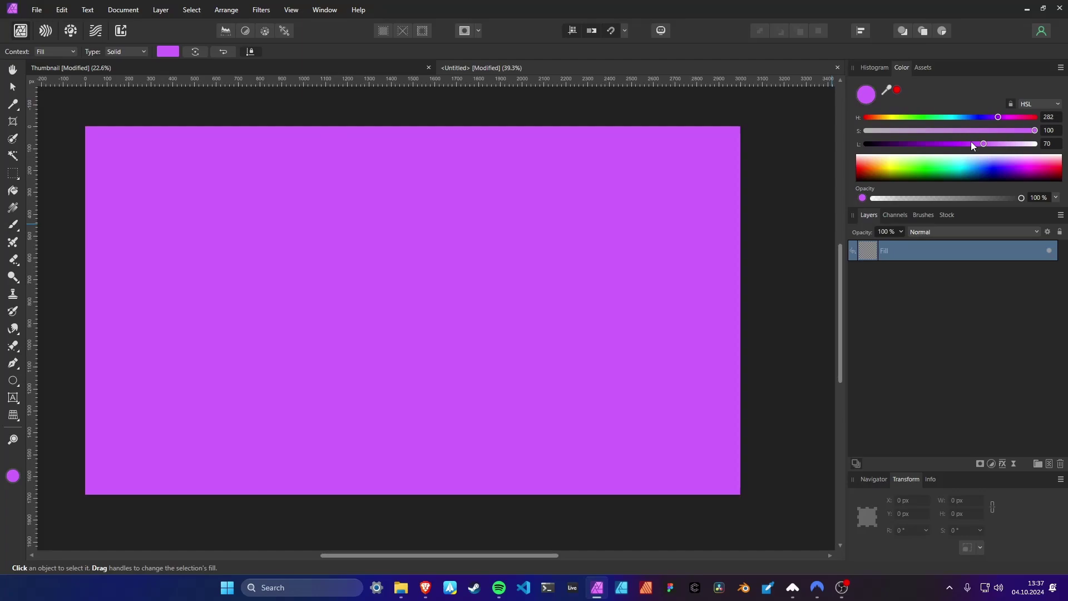
left_click_drag(972, 146, 840, 144)
Add a pixel layer above the fill and set the Paint Brush colour to violet 8648FF
left_click(1049, 464)
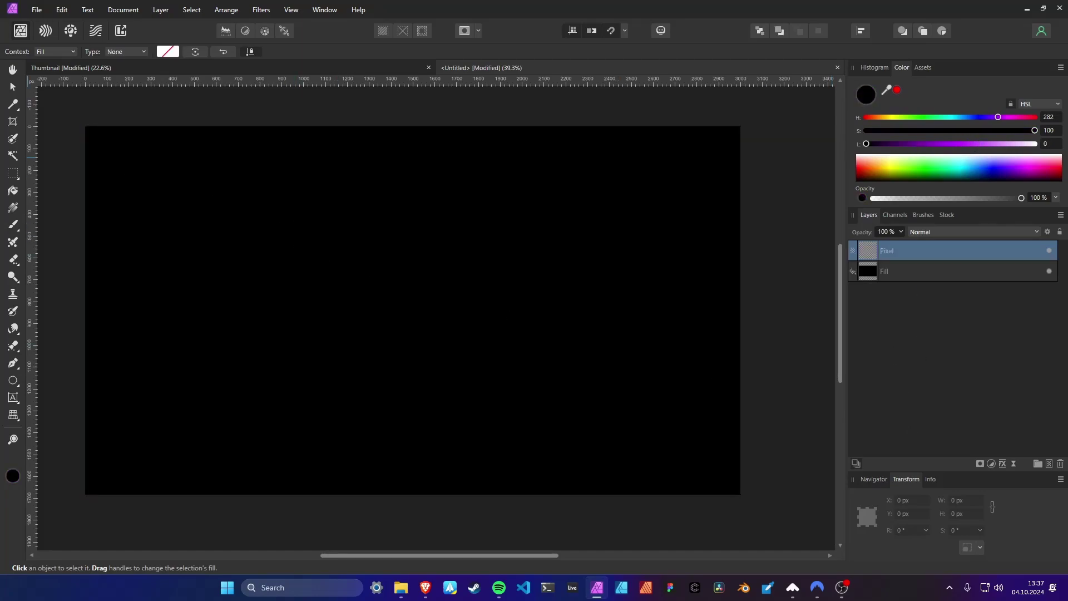
left_click(14, 223)
double_click(13, 474)
left_click(781, 160)
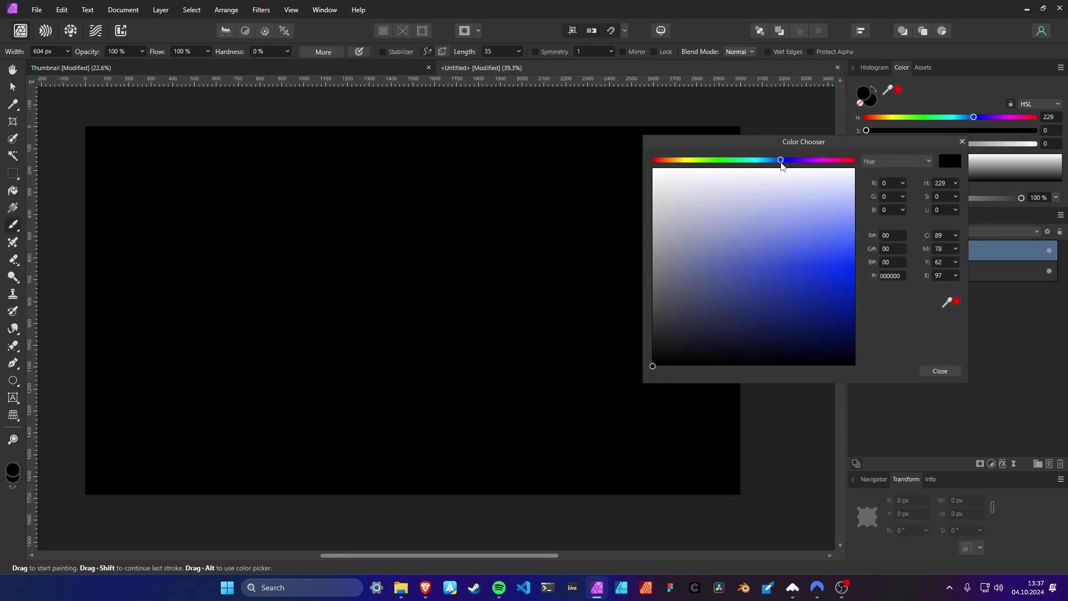
left_click_drag(782, 166, 798, 161)
left_click_drag(843, 217, 860, 240)
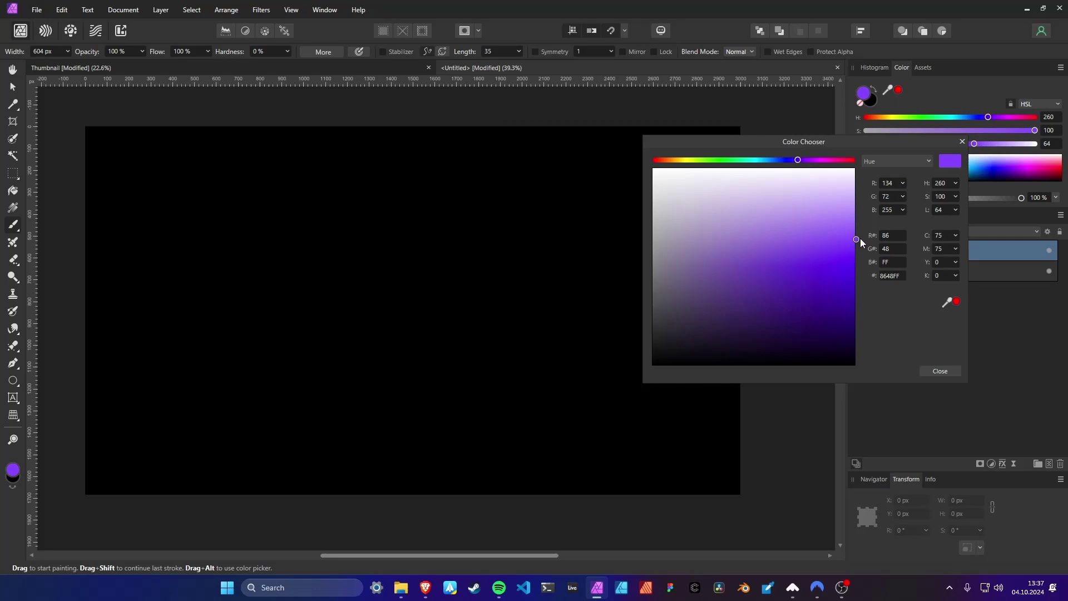
left_click(940, 371)
Paint several soft violet strokes across the canvas, with branches reaching up and down from a wide horizontal band
mouse_move(95, 262)
left_mouse_down()
mouse_move(367, 181)
mouse_move(367, 117)
left_mouse_up()
left_click(561, 197)
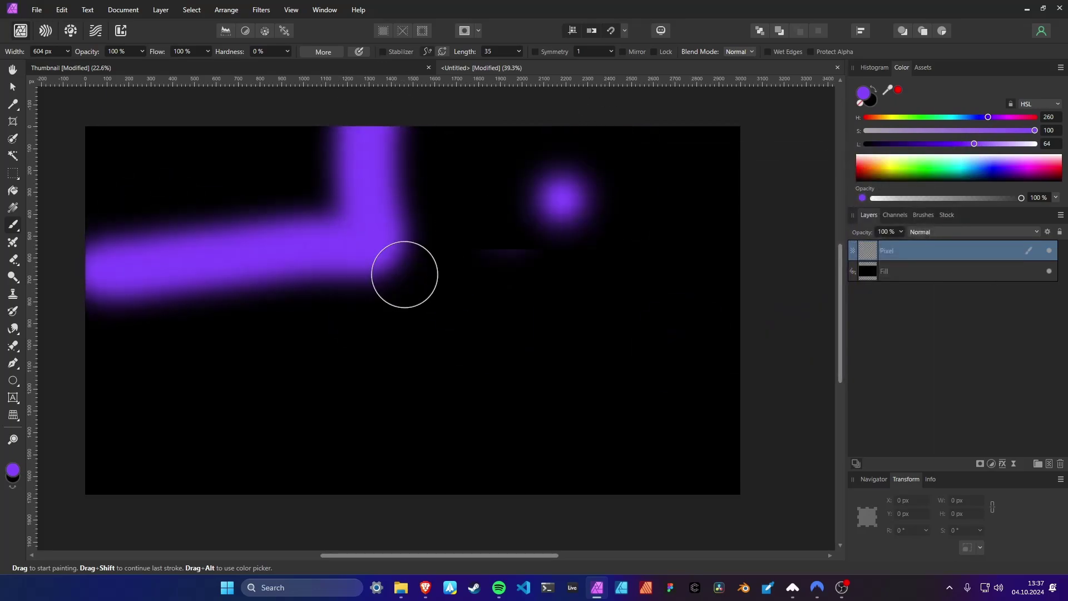
left_click_drag(384, 250, 796, 356)
left_click_drag(523, 308, 461, 501)
mouse_move(301, 261)
left_mouse_down()
mouse_move(239, 413)
mouse_move(219, 501)
left_mouse_up()
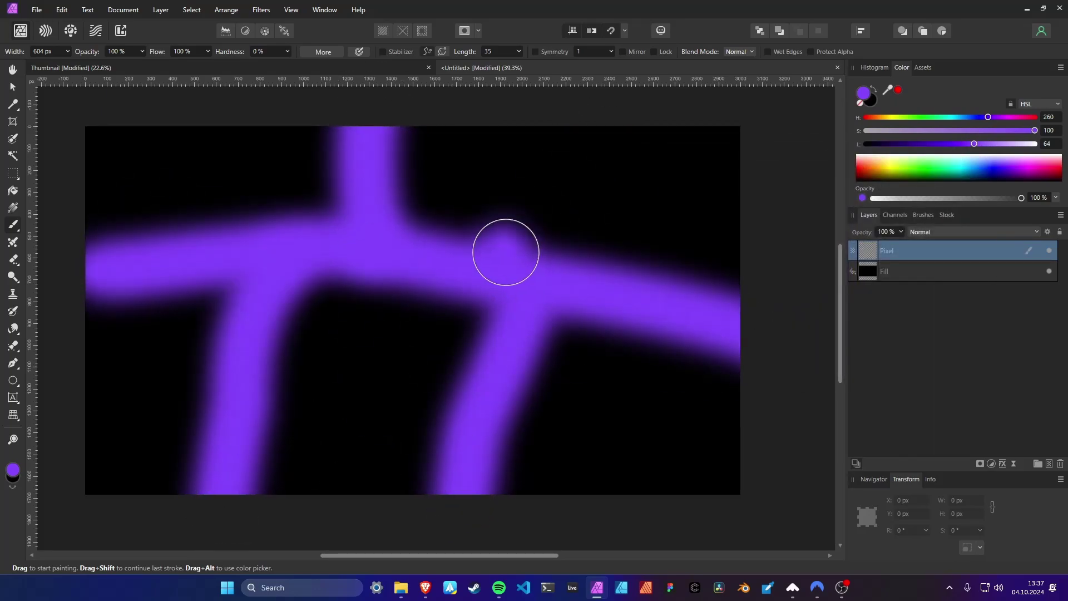
left_click_drag(505, 252, 679, 106)
left_click_drag(667, 328, 667, 415)
Add a live Twirl filter to the painted layer with a 3500 px radius and an angle of about 526°
left_click(1013, 463)
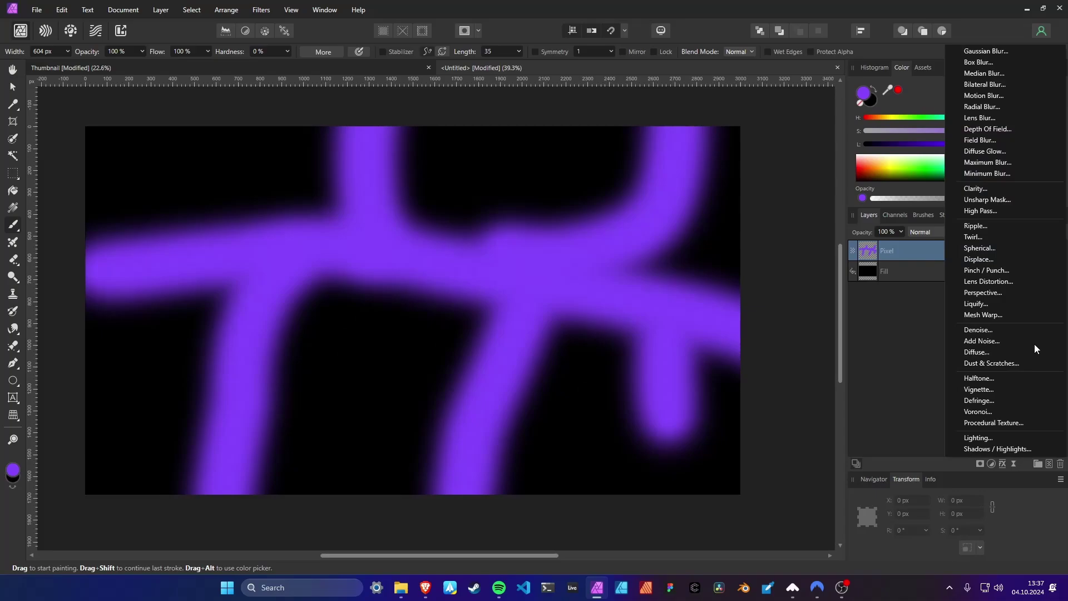
left_click(975, 237)
type("3500")
key("Return")
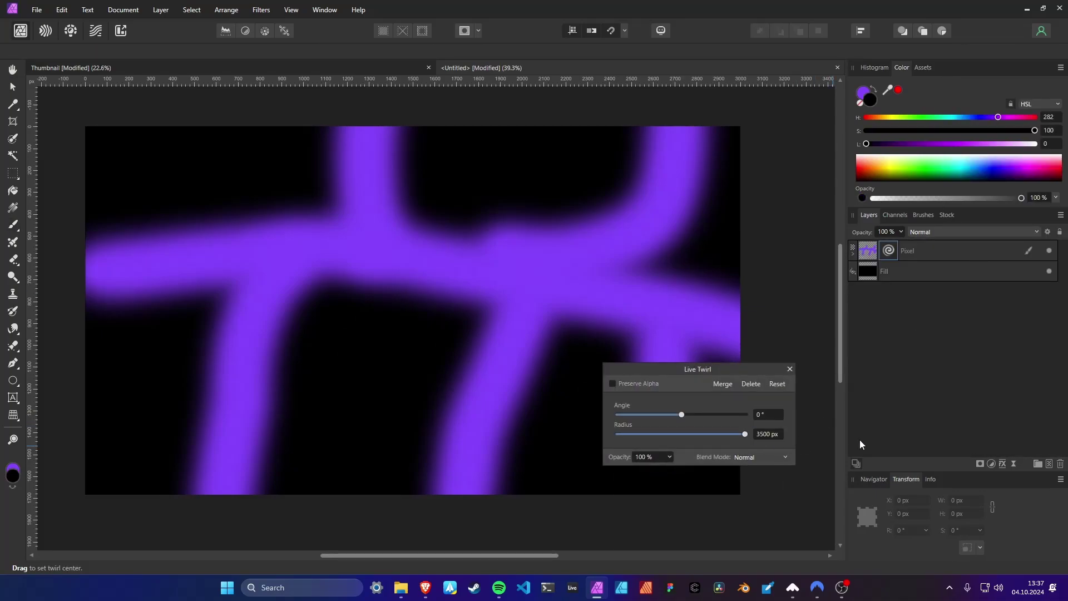
type("-200")
key("Return")
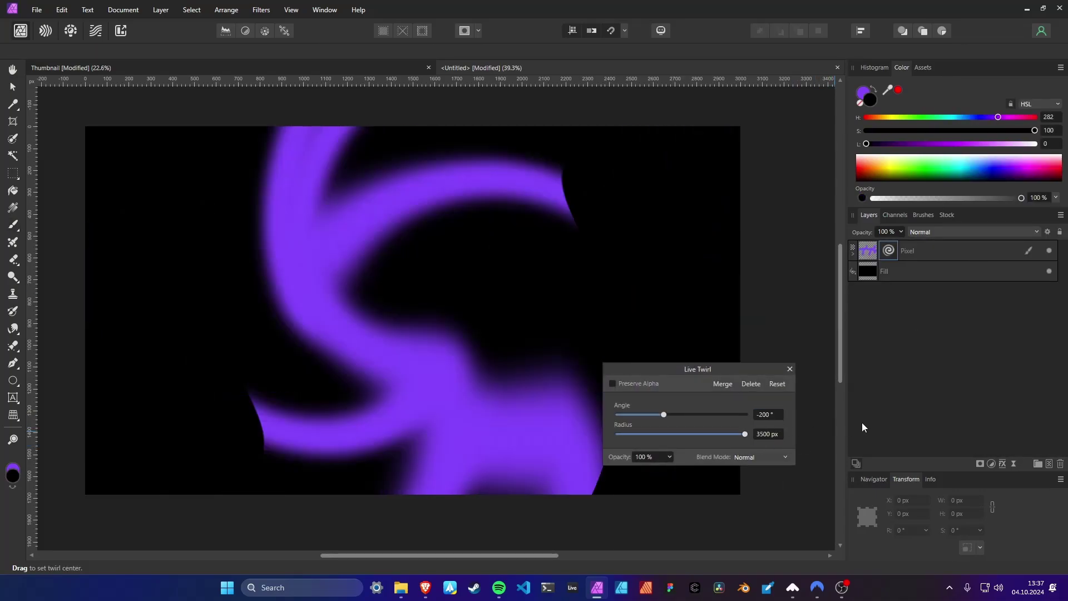
left_click_drag(664, 419, 728, 419)
Scale the twirled pixel layer up from its centre to about 4732 × 2662 px
scroll(627, 215, "down", 4)
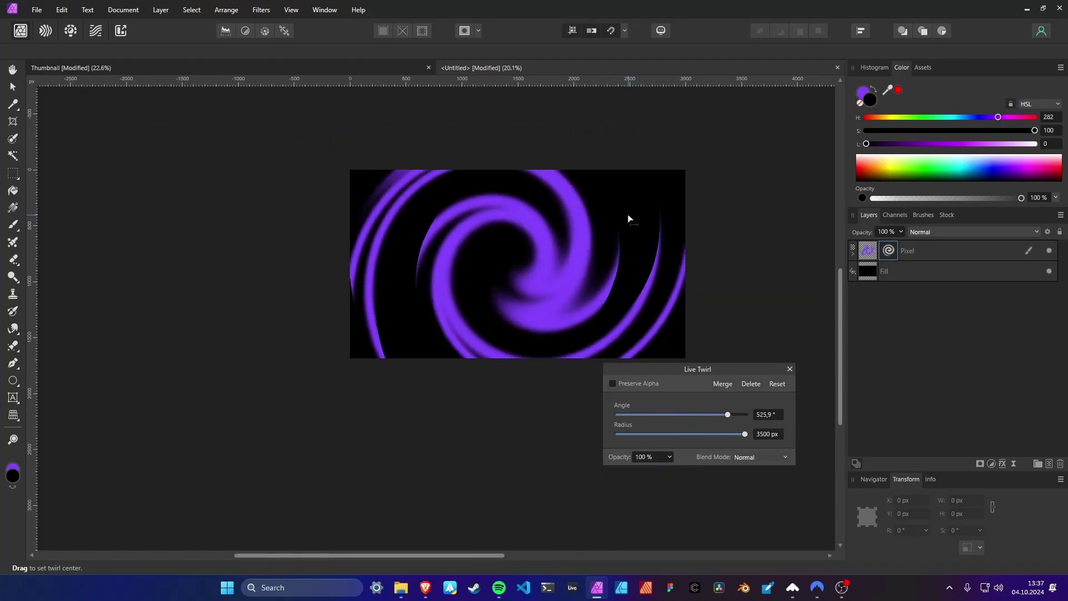
left_click(922, 269)
left_click(923, 253)
key("v")
left_click_drag(673, 328, 752, 374)
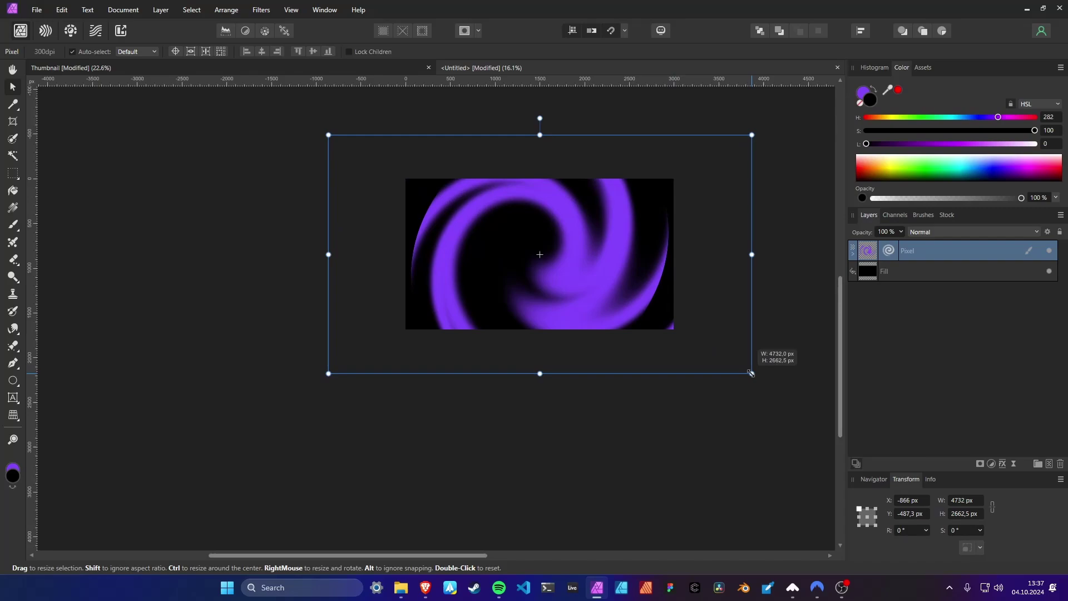
key("Escape")
Group the pixel layer with the black fill layer and rename the group BG
scroll(622, 194, "up", 2)
scroll(656, 296, "up", 2)
left_click(922, 253)
left_click(914, 275, "shift")
key("ctrl+g")
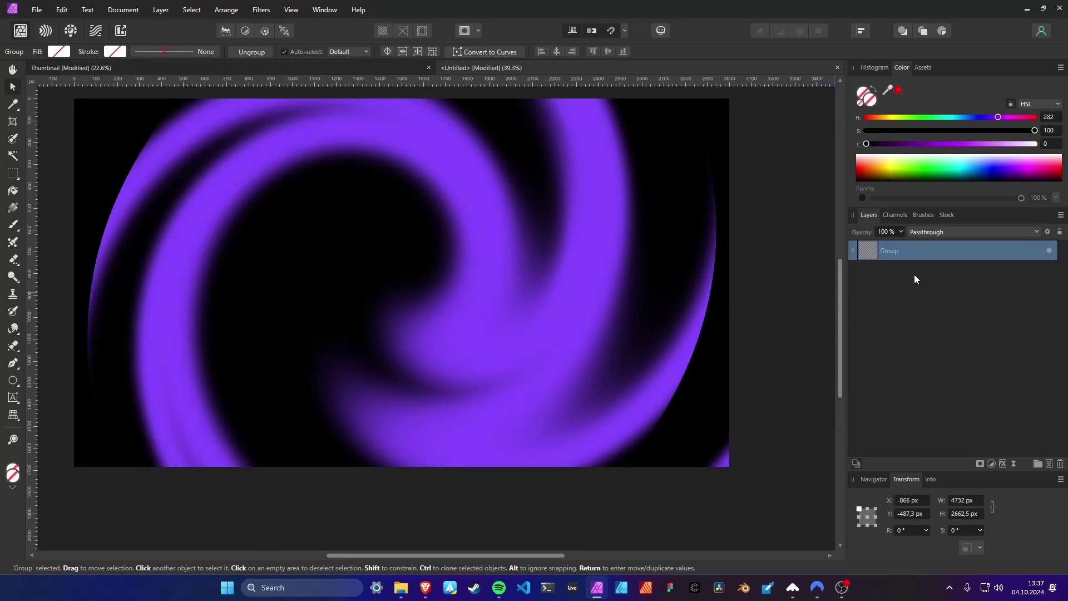
double_click(888, 251)
key("Return")
Add the art text "GLOW" over the swirl background
scroll(378, 305, "up", 1)
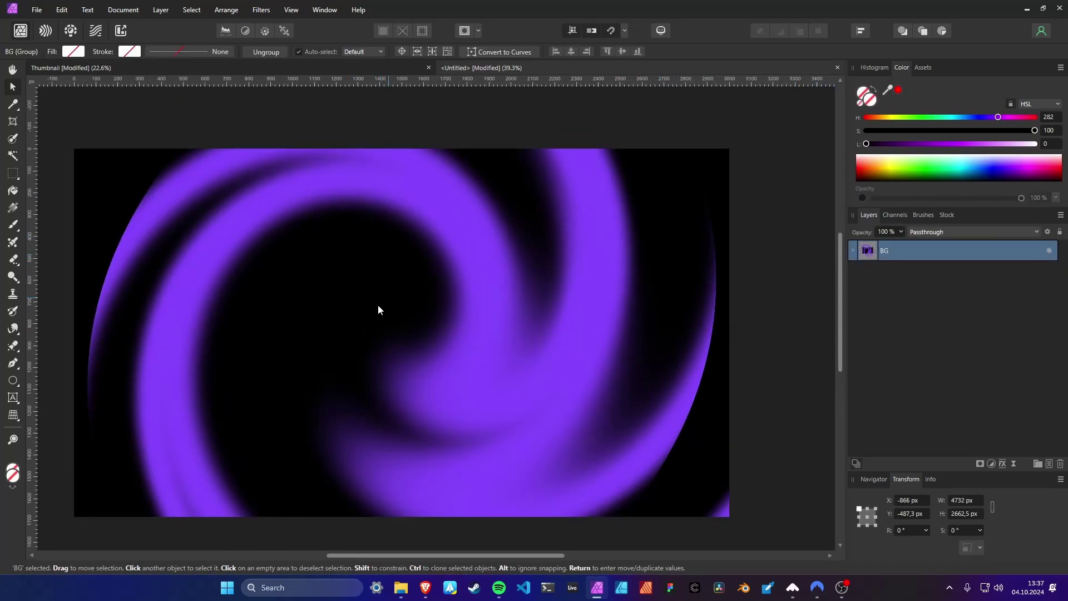
scroll(378, 305, "left", 1)
key("t")
left_click(282, 286)
type("GLOW")
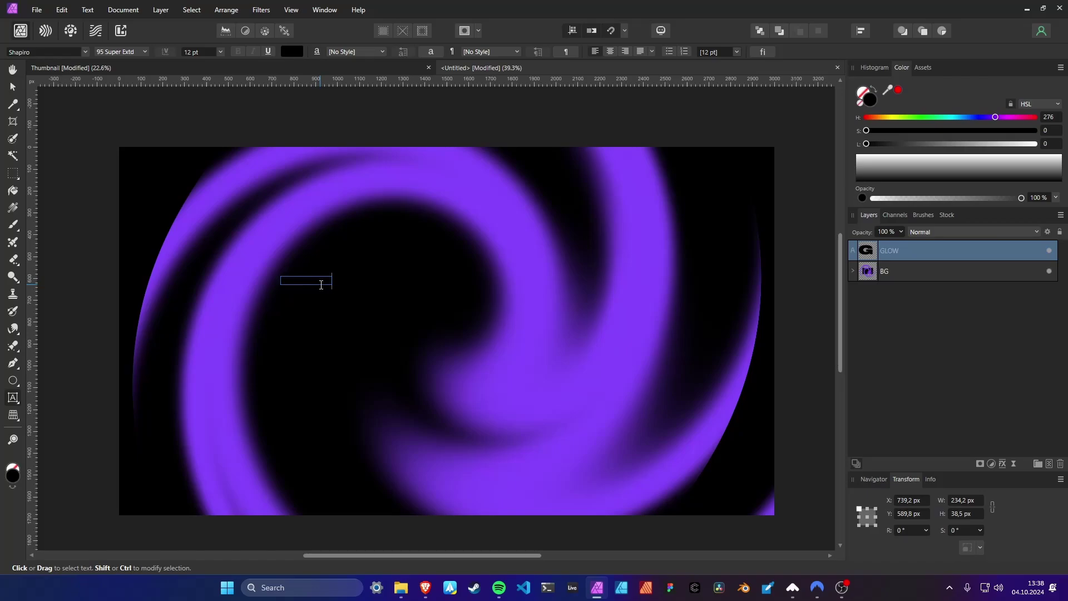
key("Escape")
Enlarge the GLOW text to about 1872 × 308 px and colour it white
left_click_drag(333, 286, 605, 398)
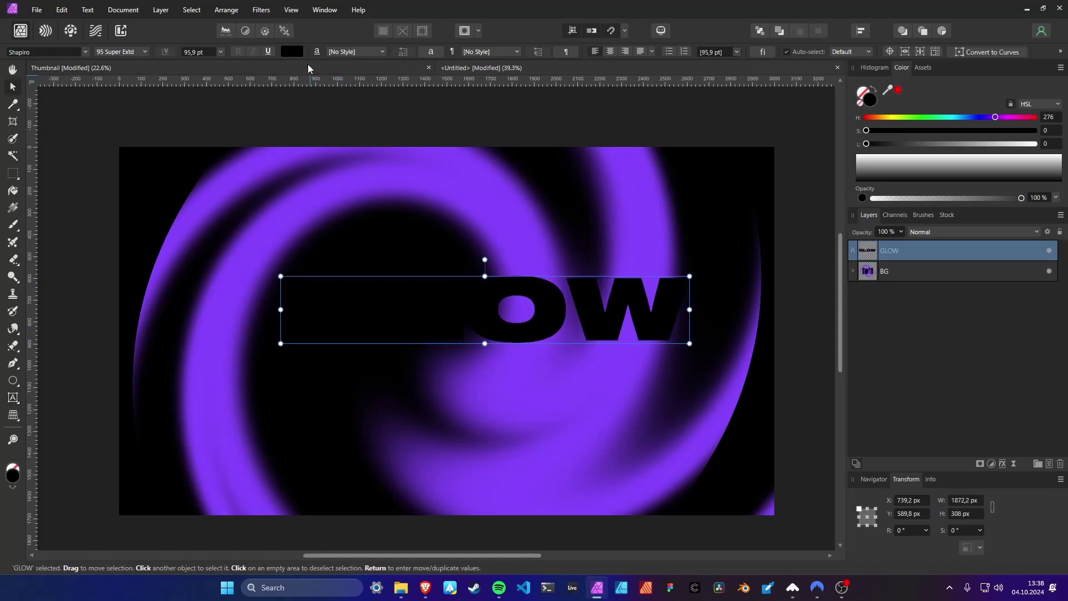
left_click(292, 51)
left_click(288, 152)
Centre the GLOW text horizontally and vertically on the canvas
left_click(540, 329)
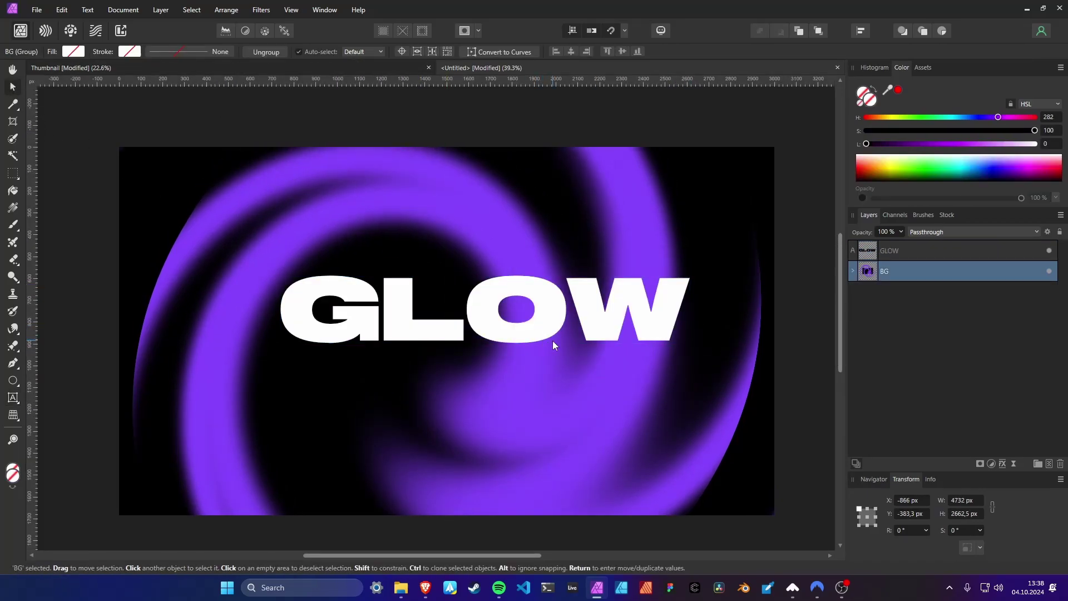
left_click(875, 250)
left_click(860, 31)
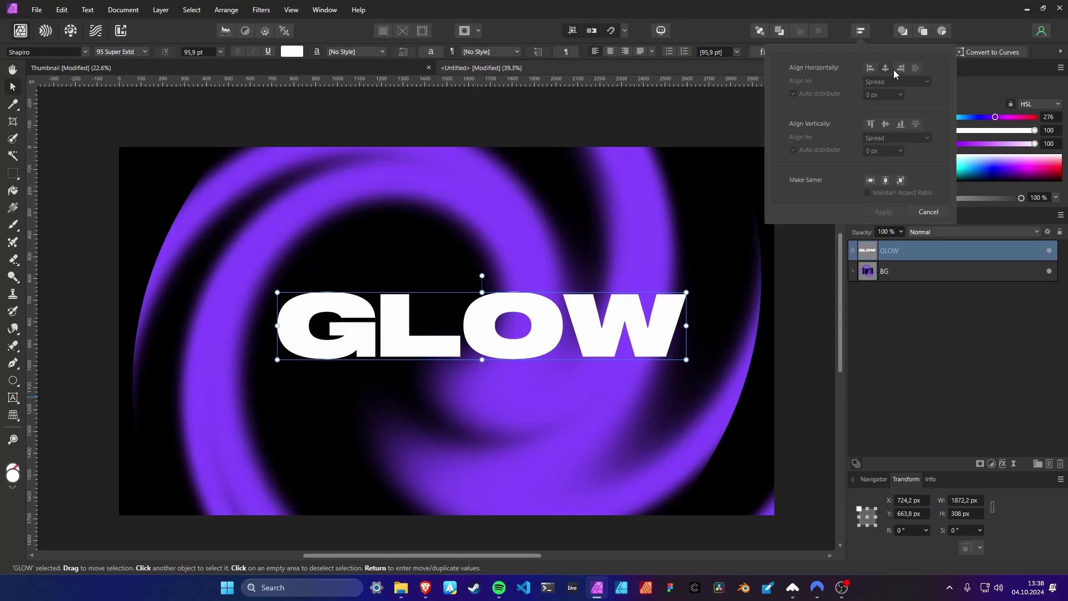
left_click(894, 69)
left_click(886, 121)
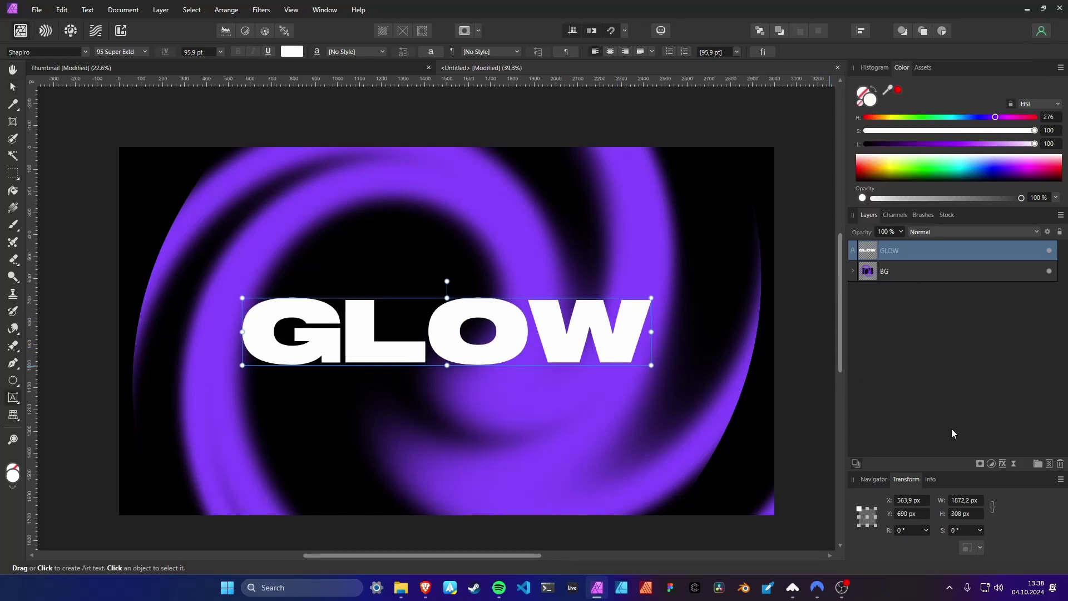
Give the GLOW text a yellow-green Outer Glow with a 100 px radius
left_click(1013, 463)
left_click(1002, 464)
left_click_drag(733, 150, 866, 155)
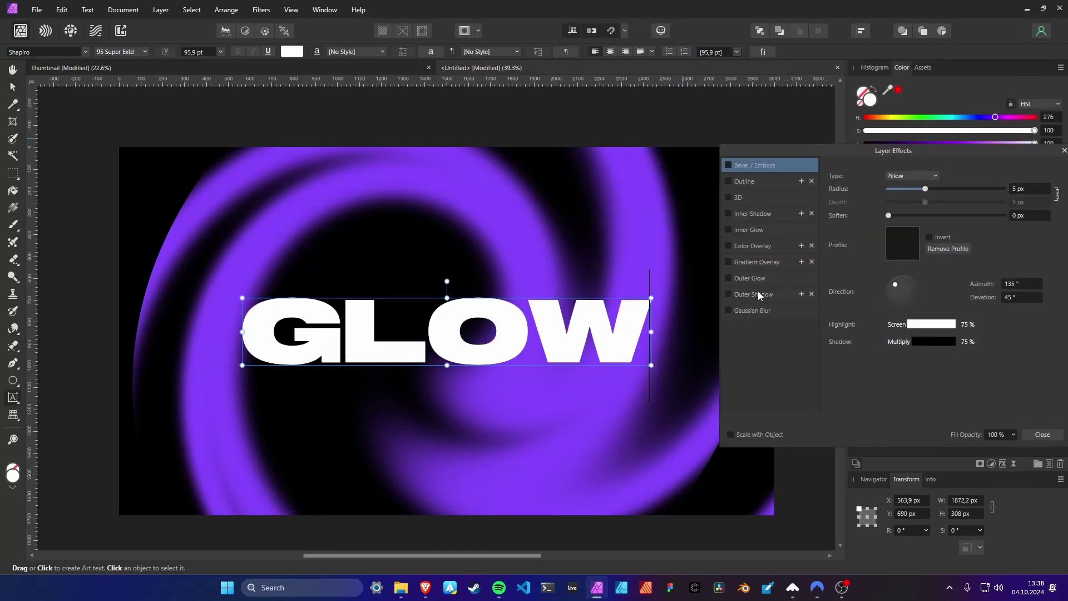
left_click(900, 229)
left_click_drag(914, 334, 916, 342)
left_click_drag(889, 202, 1056, 219)
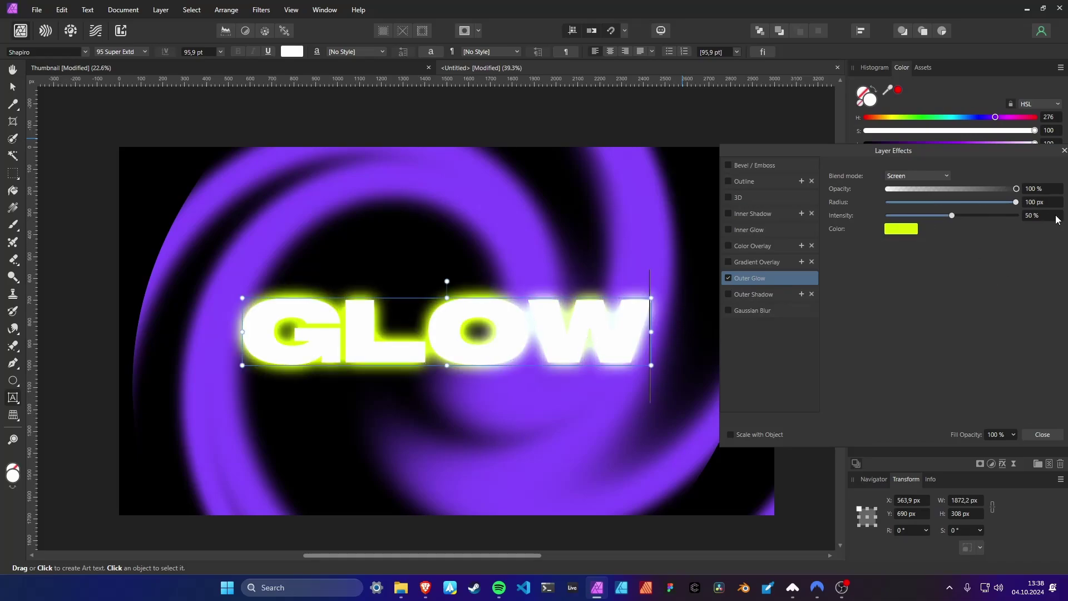
Set the Outer Glow's blend mode to Normal and close the layer effects
left_click(939, 176)
left_click(908, 192)
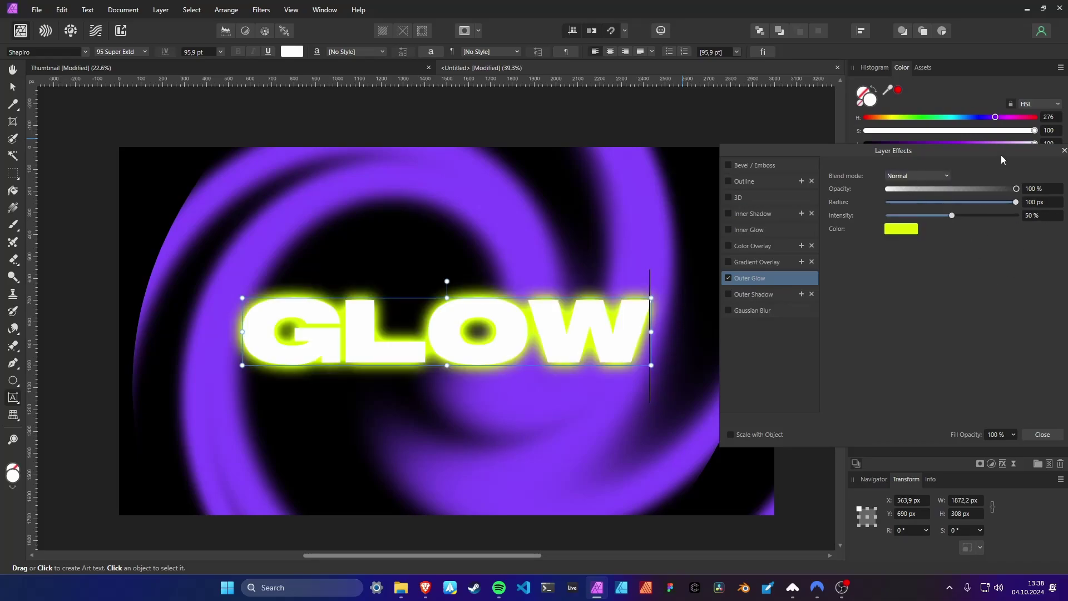
left_click_drag(1000, 155, 893, 139)
scroll(424, 291, "up", 2)
left_click(955, 137)
key("Escape")
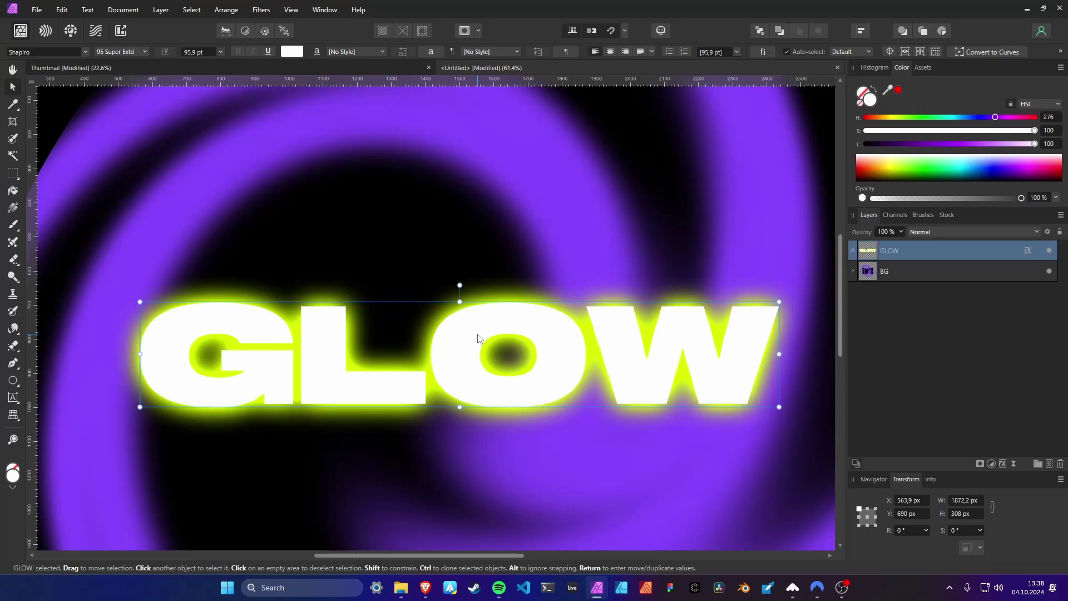
Try removing the GLOW text's fill colour, and restore the fill to white
left_click(292, 52)
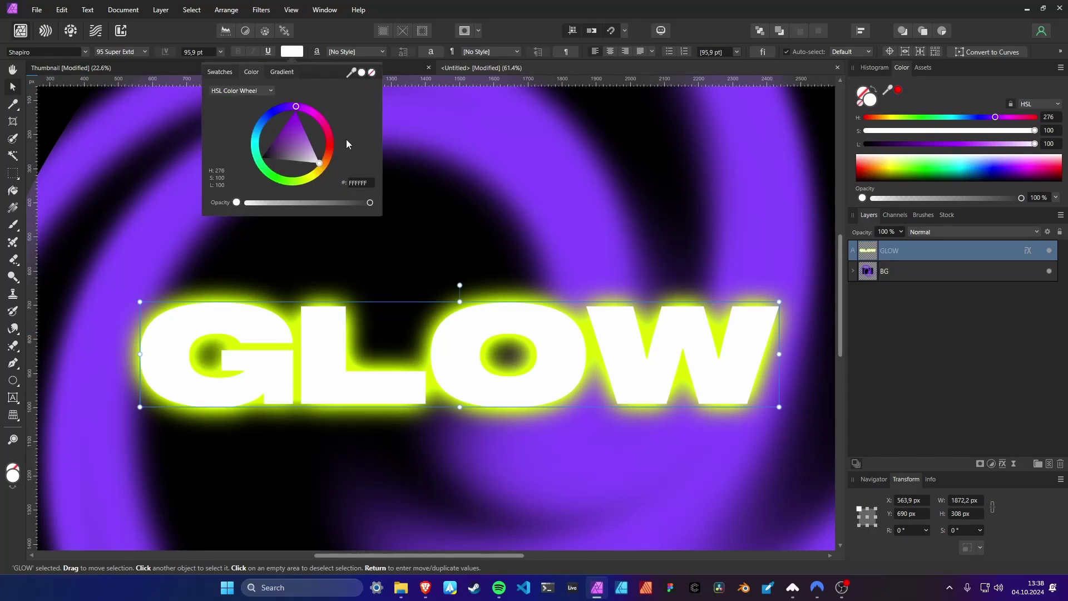
left_click(371, 73)
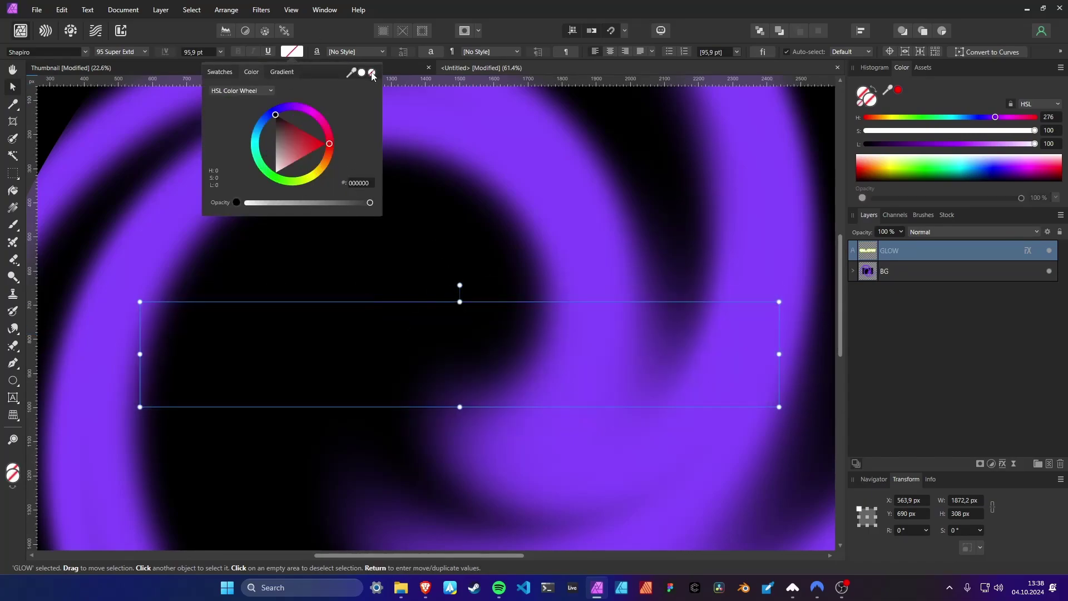
left_click(363, 73)
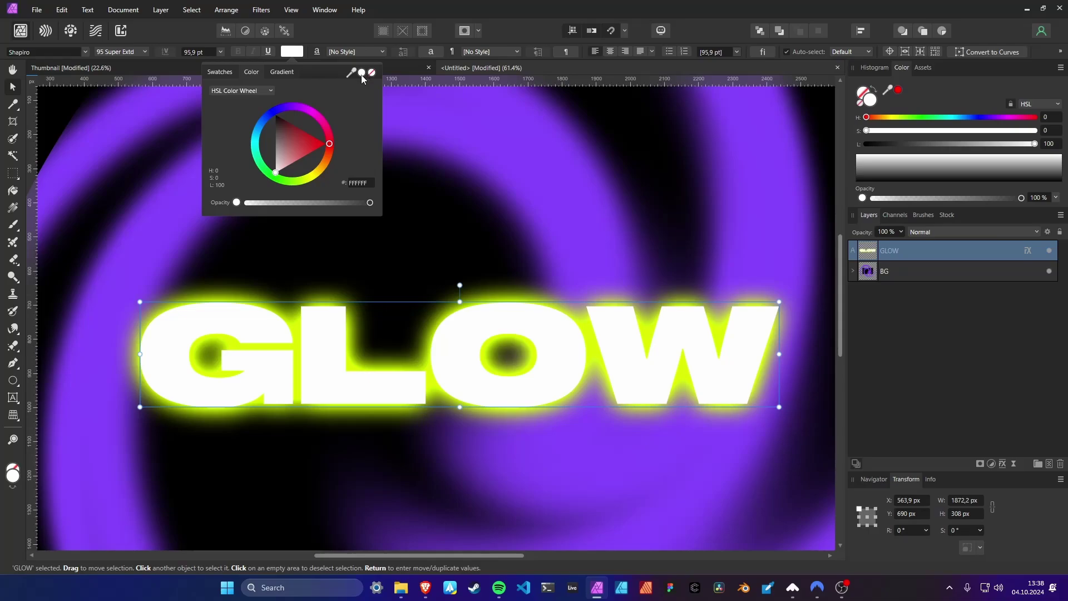
scroll(570, 209, "down", 2)
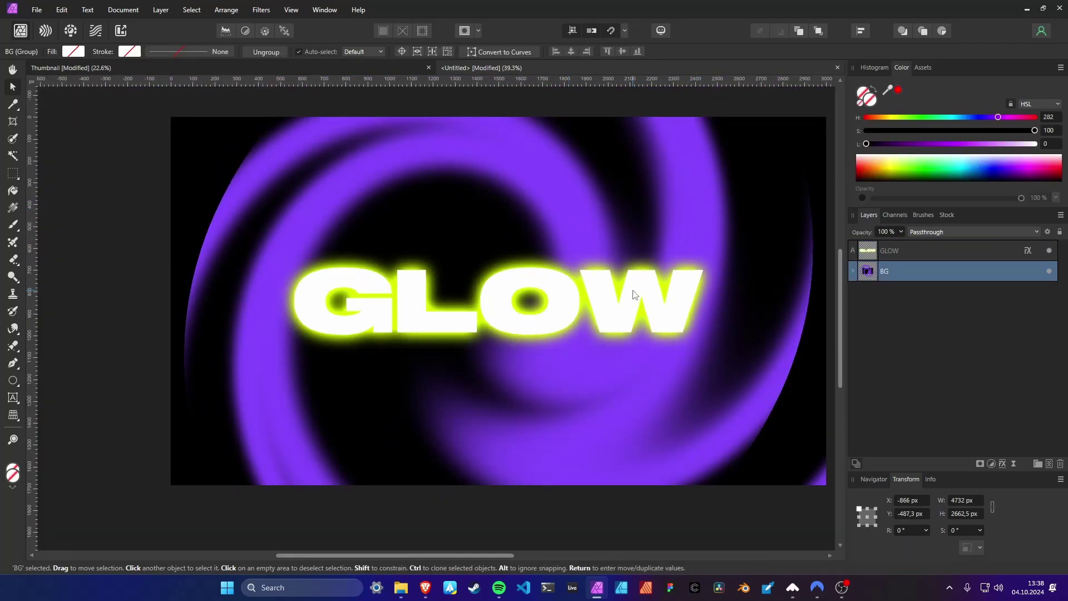
Set the GLOW text layer's blend mode to Multiply and scale the text up proportionally
left_click(994, 233)
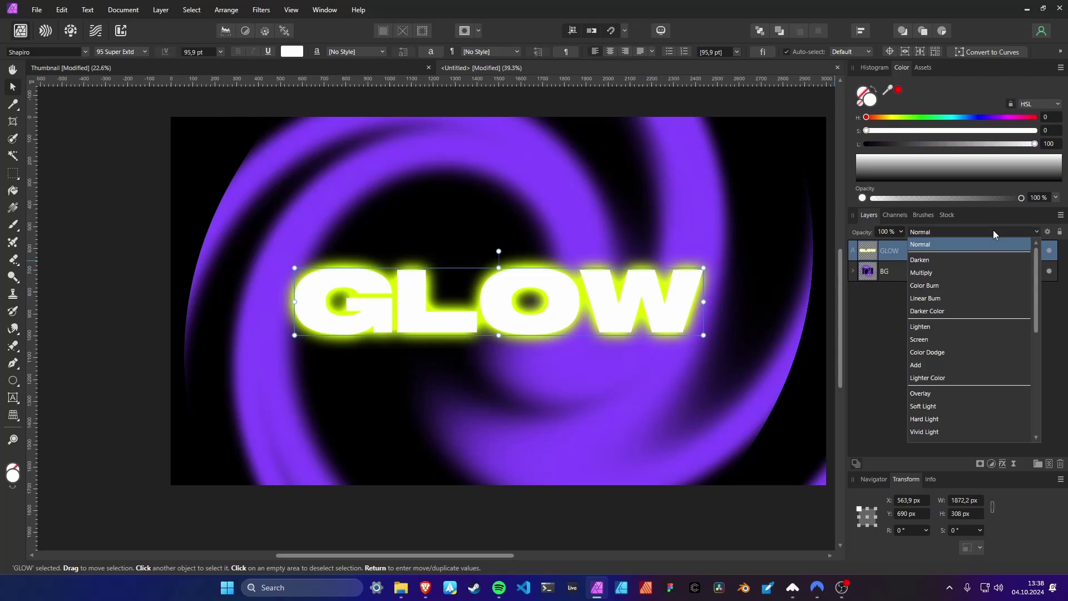
left_click(921, 271)
scroll(655, 291, "up", 2)
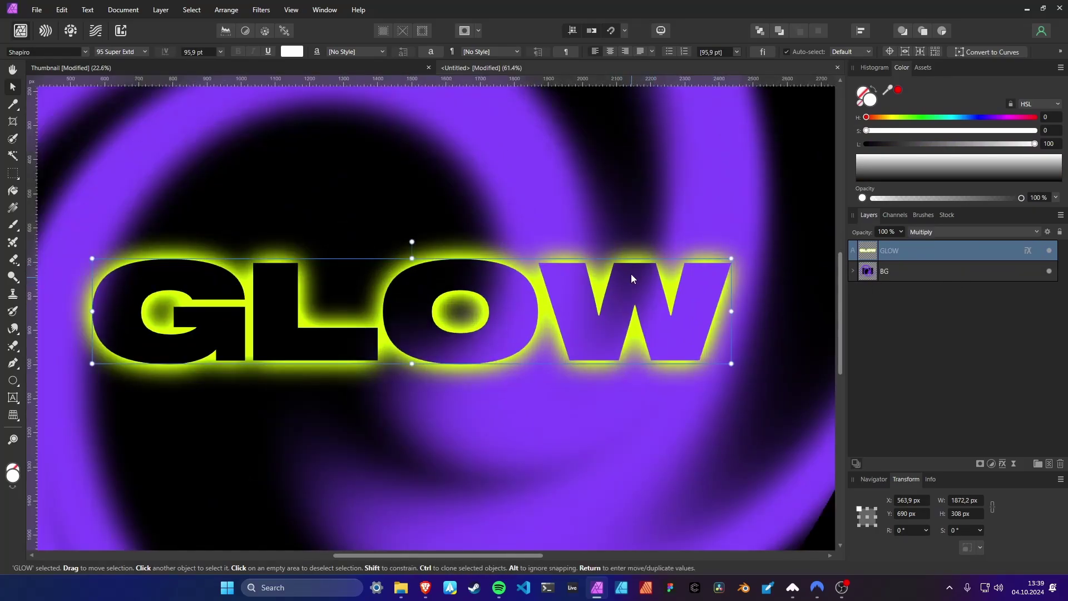
scroll(632, 276, "down", 2)
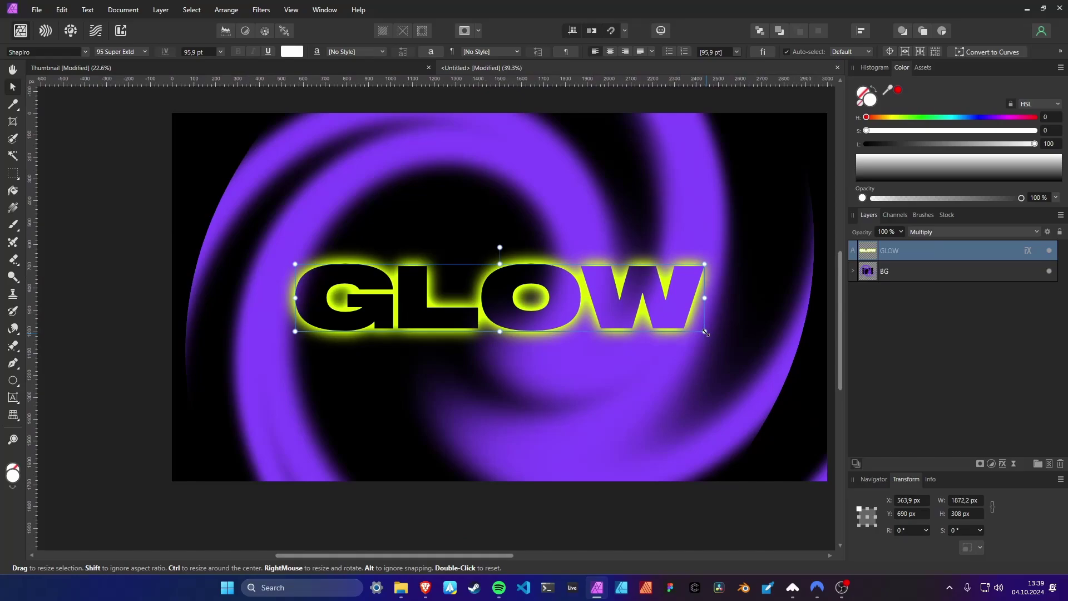
left_click_drag(705, 333, 771, 362)
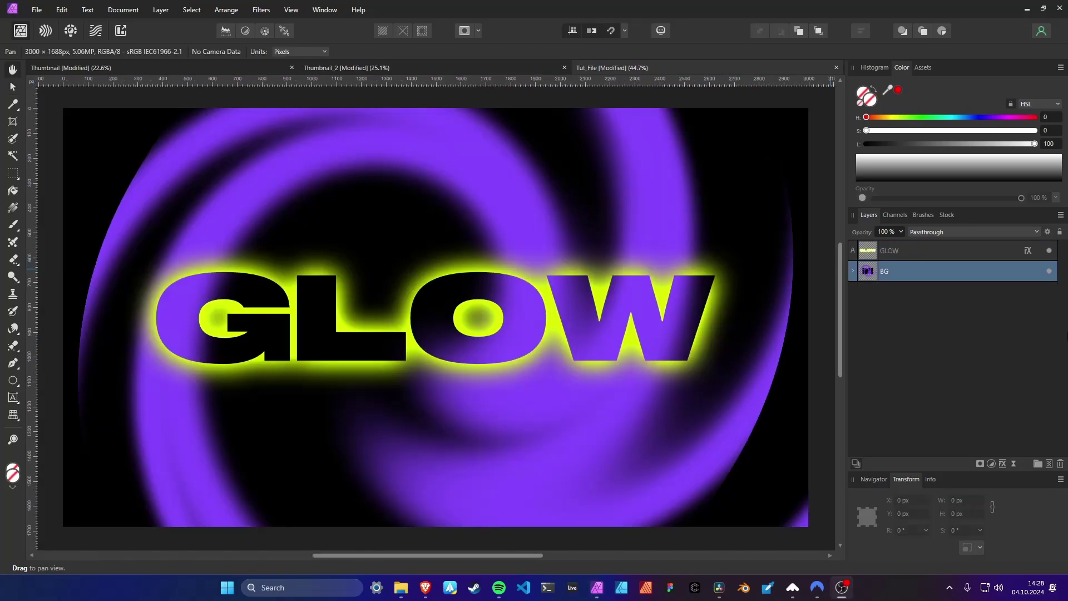
Return the GLOW layer's blend mode to Normal and lower the Fill Opacity in its layer effects to 0%
left_click(912, 251)
left_click(961, 232)
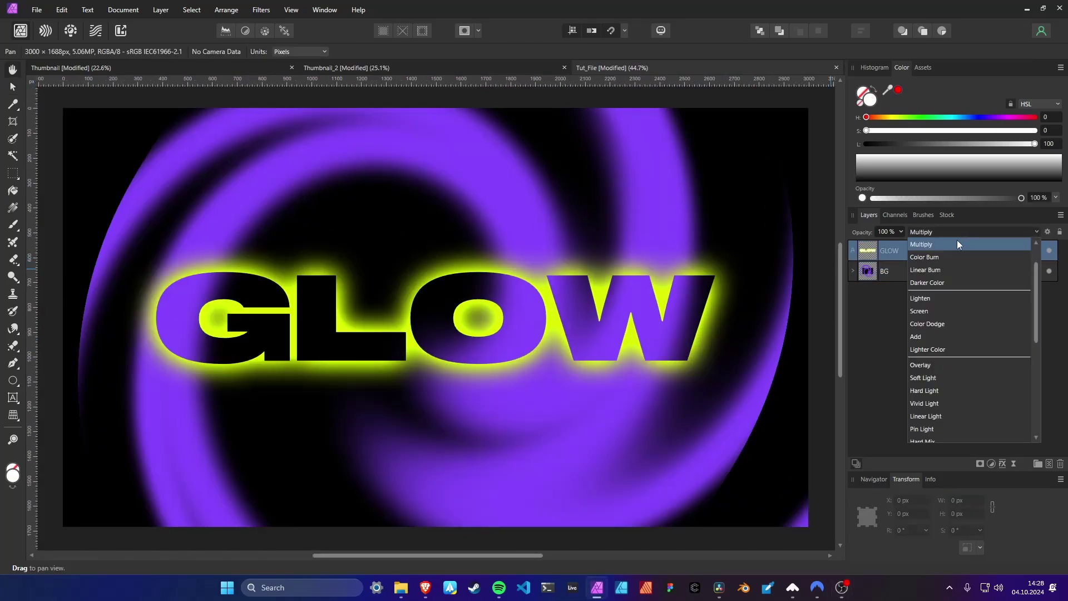
scroll(951, 253, "up", 1)
left_click(926, 246)
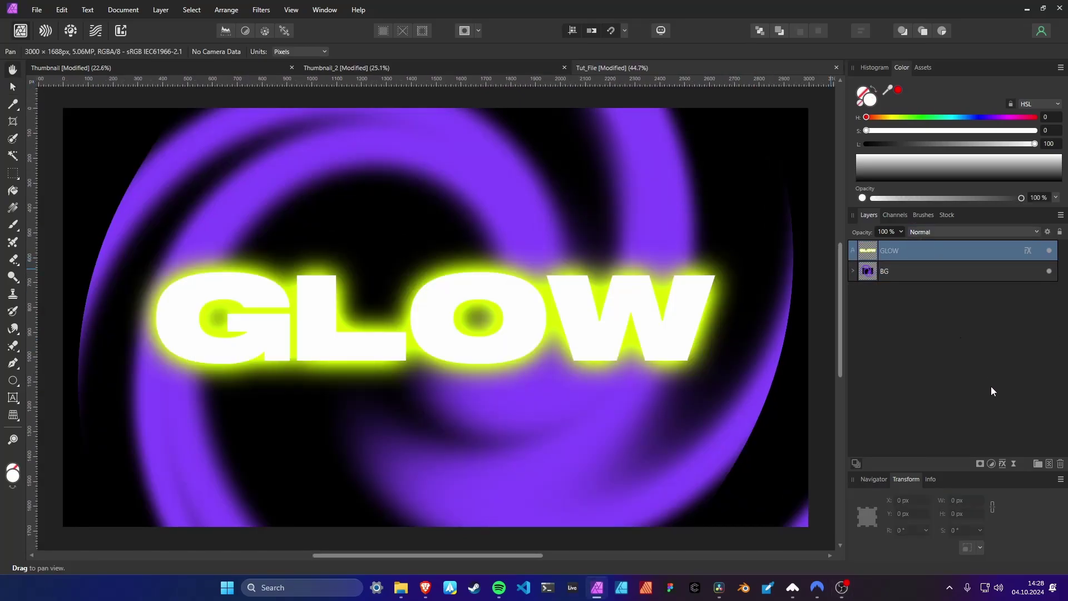
left_click(1001, 463)
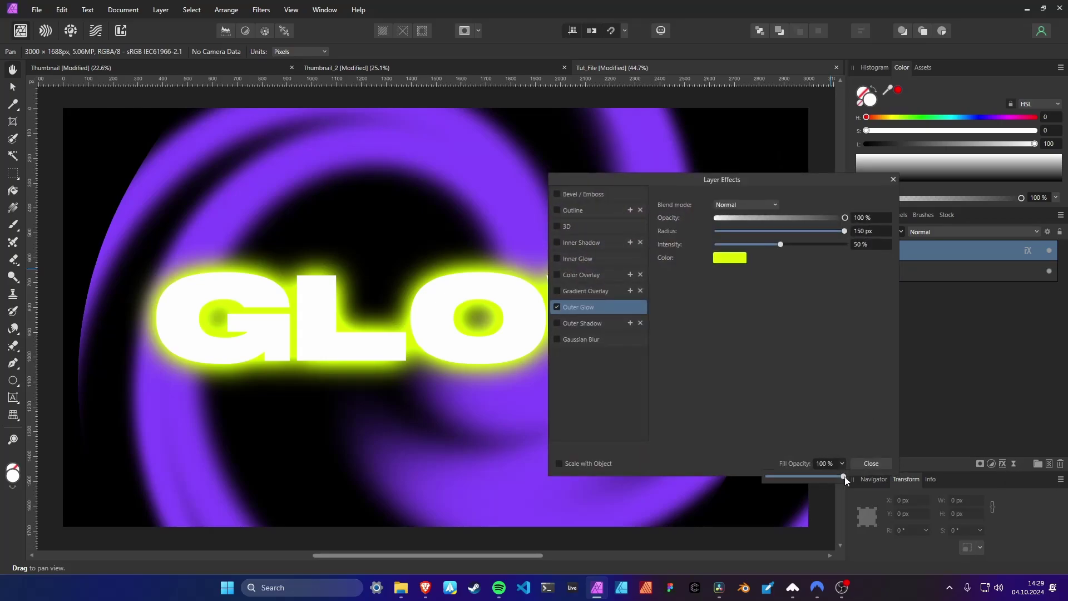
left_click_drag(844, 478, 692, 469)
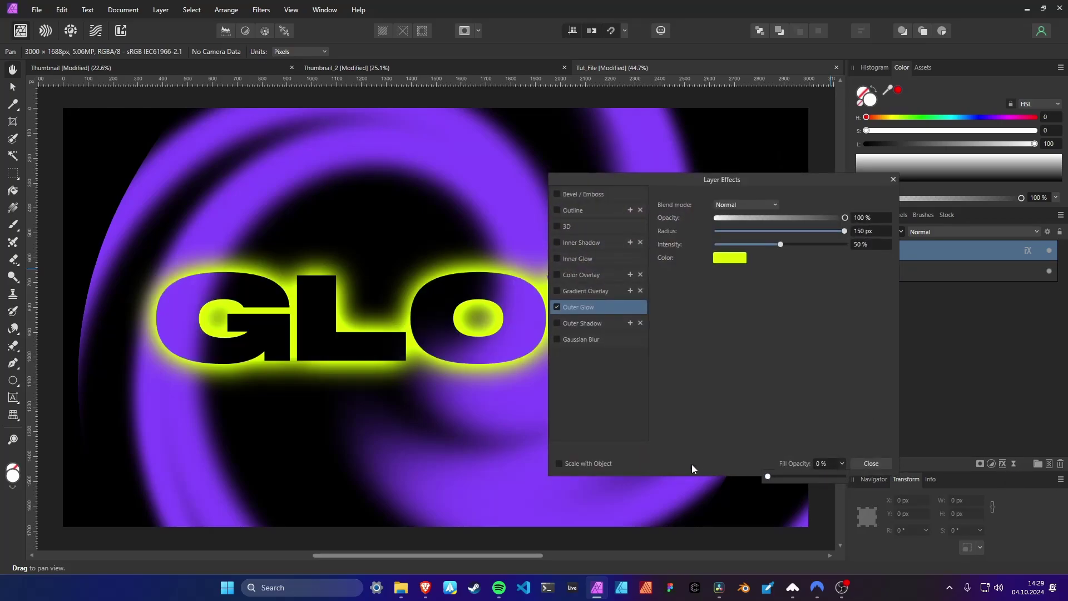
Close the layer effects and add a monochromatic Gaussian live Add Noise filter above the GLOW layer at about 38% intensity
left_click(872, 464)
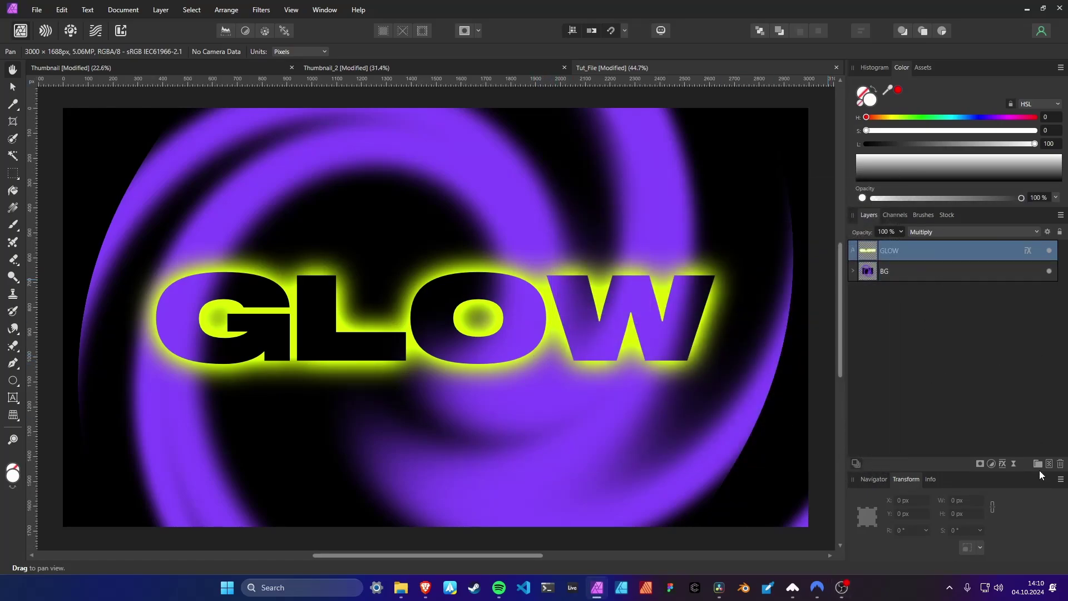
left_click(1014, 465)
left_click(991, 340)
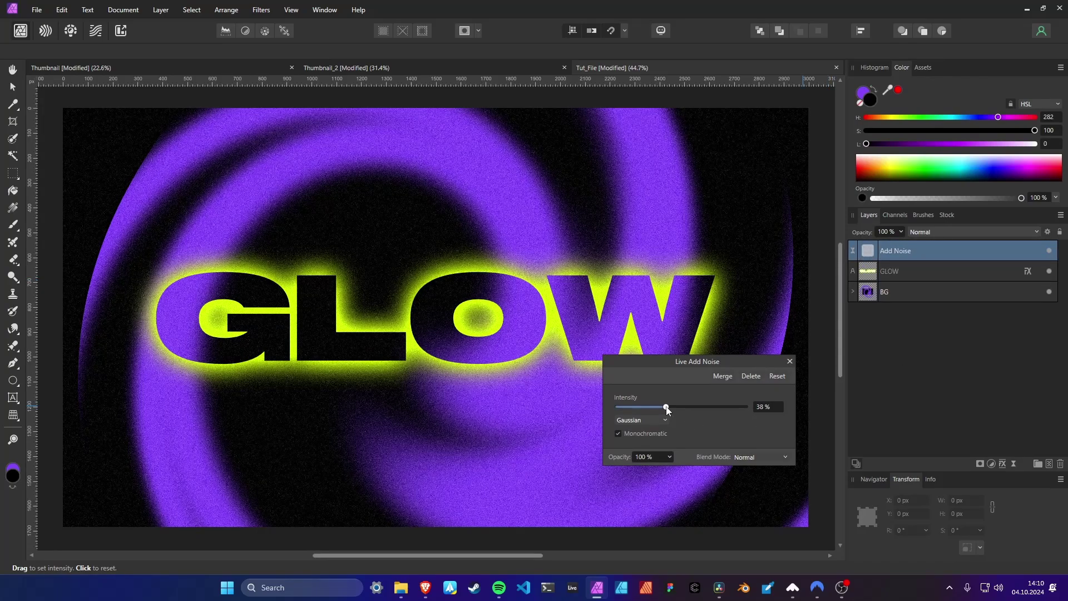
left_click(790, 361)
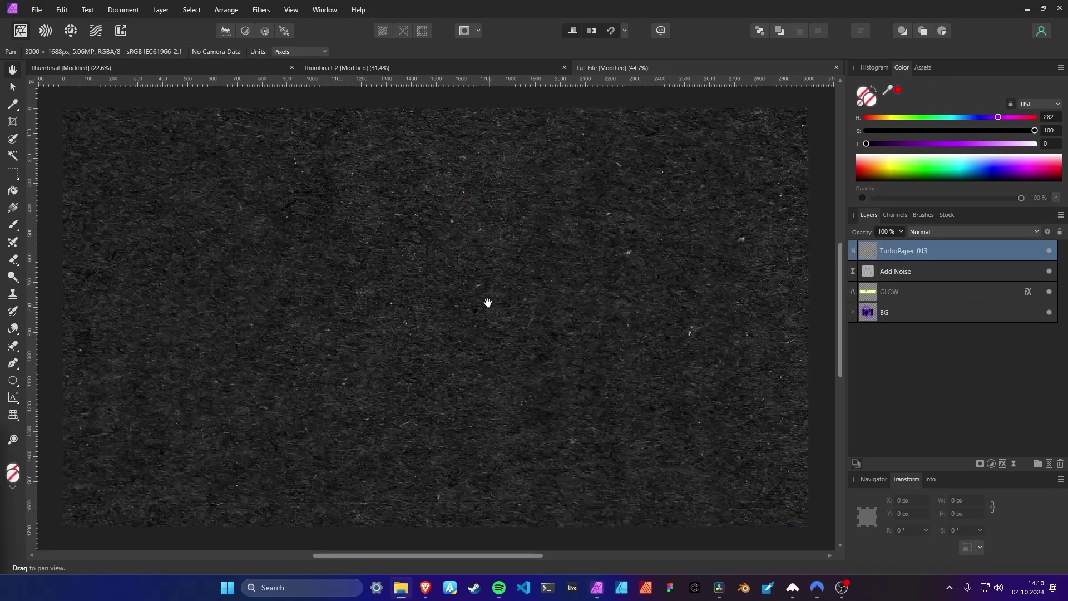
Scale the TurboPaper_013 texture down to 3000 × 3000 px and position it so that it covers the whole canvas
scroll(483, 295, "down", 6)
left_click(506, 296)
key("v")
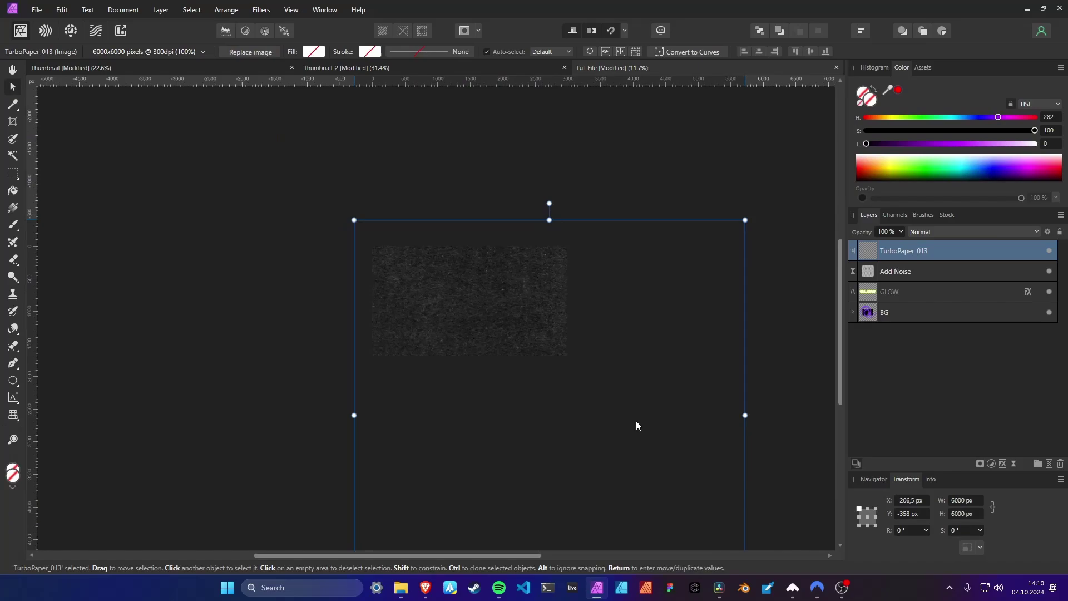
left_click_drag(615, 417, 590, 368)
scroll(611, 362, "down", 3)
scroll(582, 330, "up", 2)
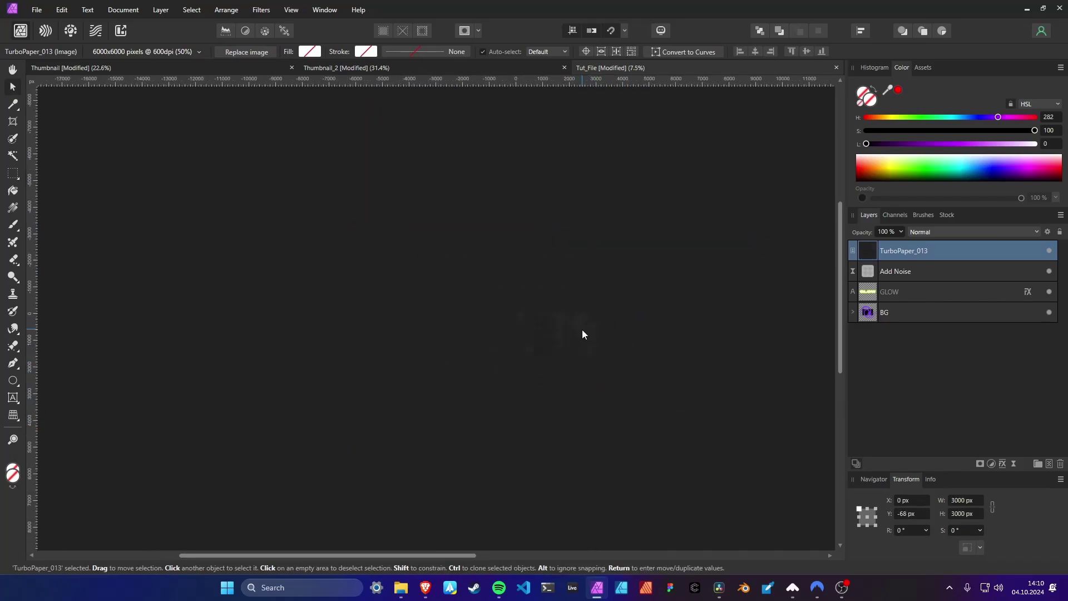
scroll(582, 329, "up", 4)
Set the TurboPaper_013 layer's blend mode to Color Dodge
left_click(974, 232)
left_click(886, 349)
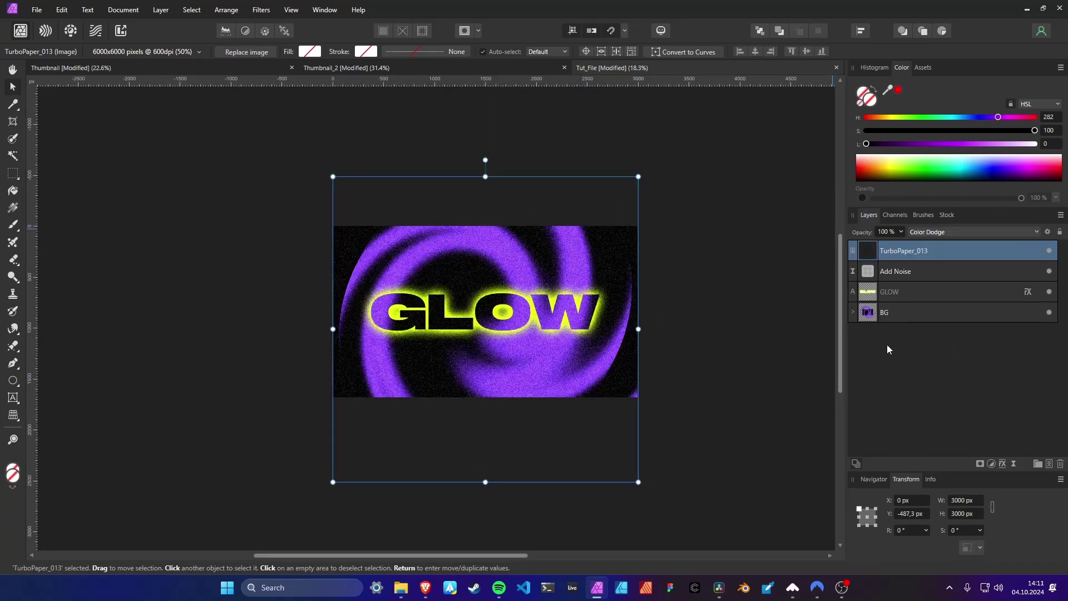
scroll(490, 281, "up", 4)
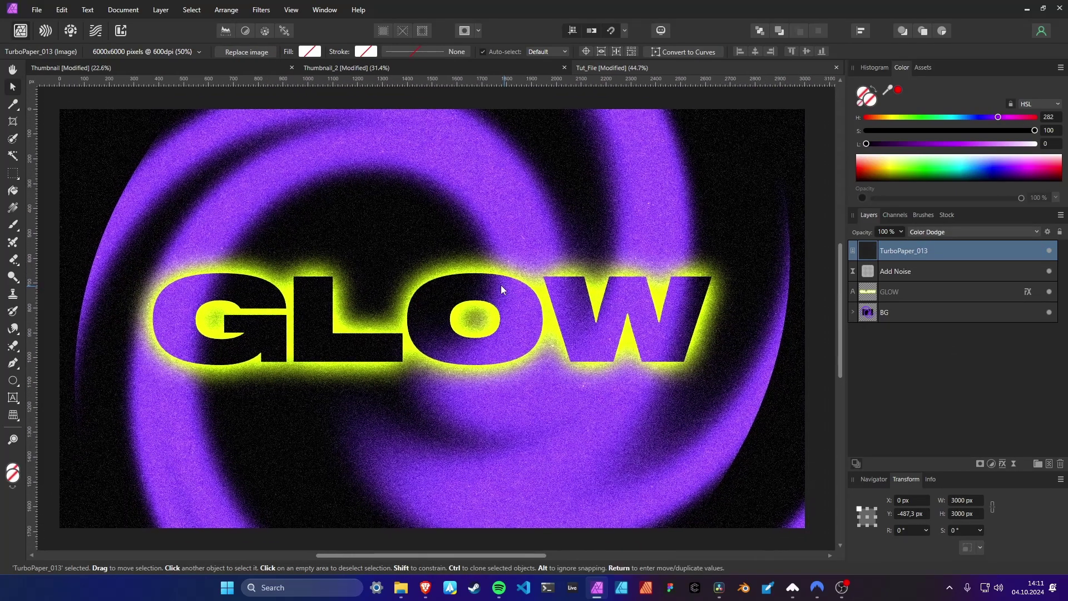
Compare the artwork with and without the Add Noise and TurboPaper_013 layers
left_click(816, 195)
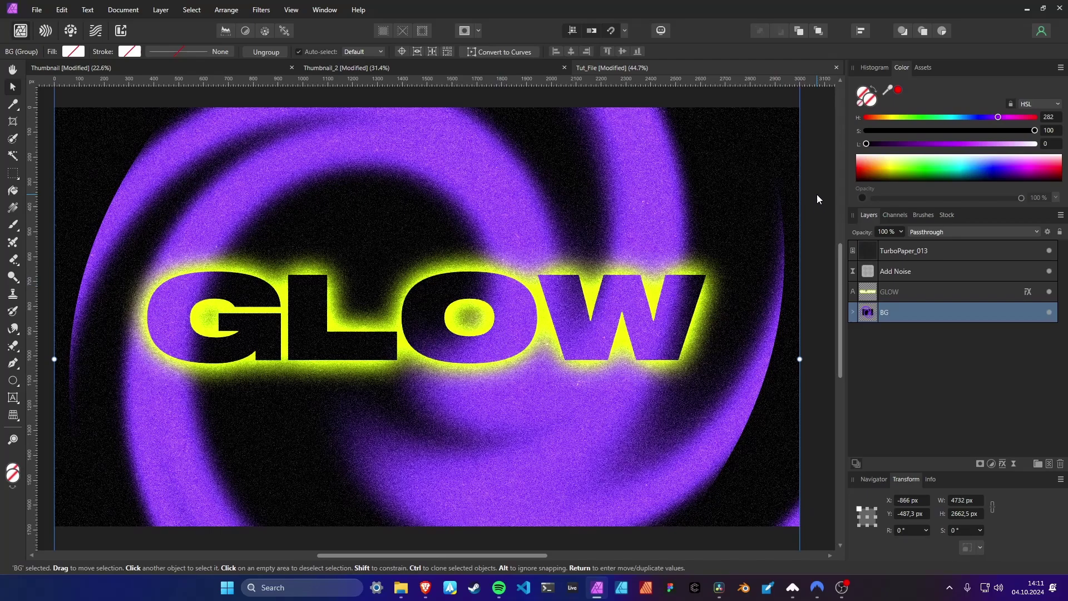
left_click(1049, 271)
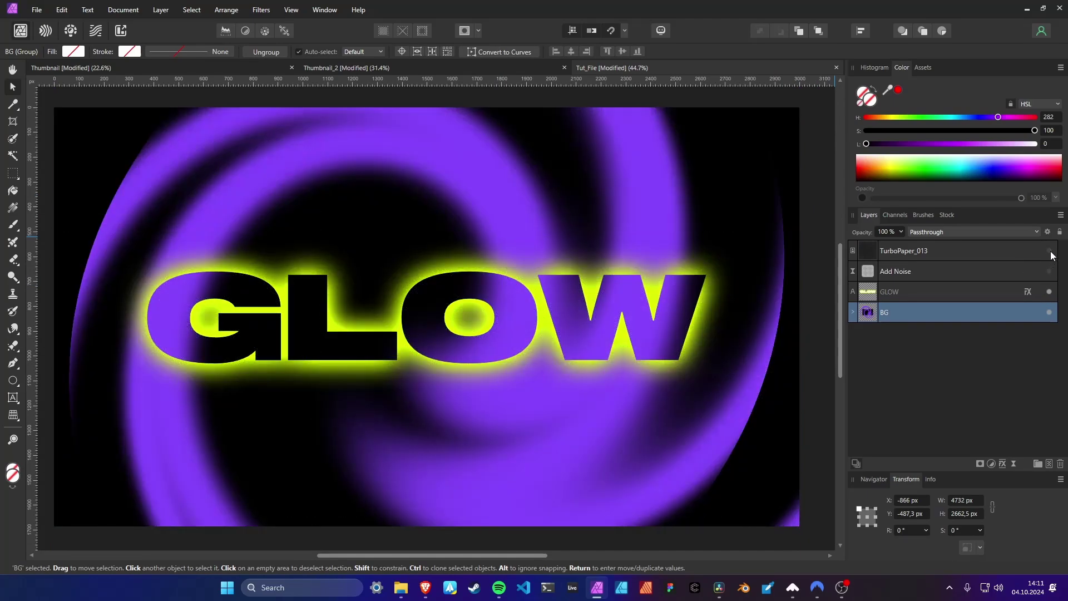
left_click(1049, 271)
Add a live Gaussian Blur filter to the BG group with a radius of about 24.8 px
left_click(1013, 463)
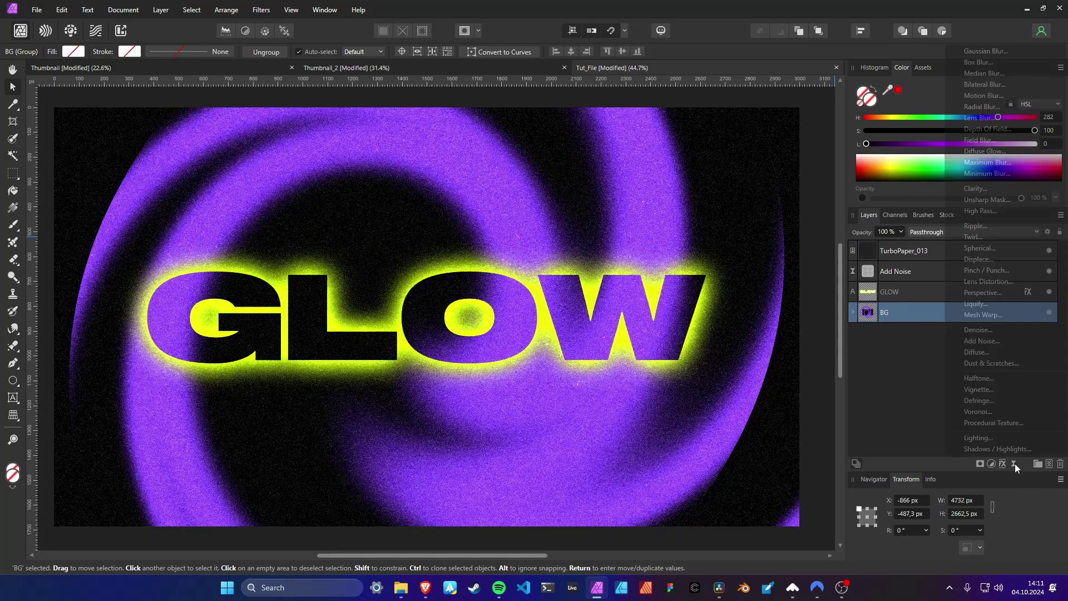
left_click(987, 52)
left_click_drag(657, 436, 686, 439)
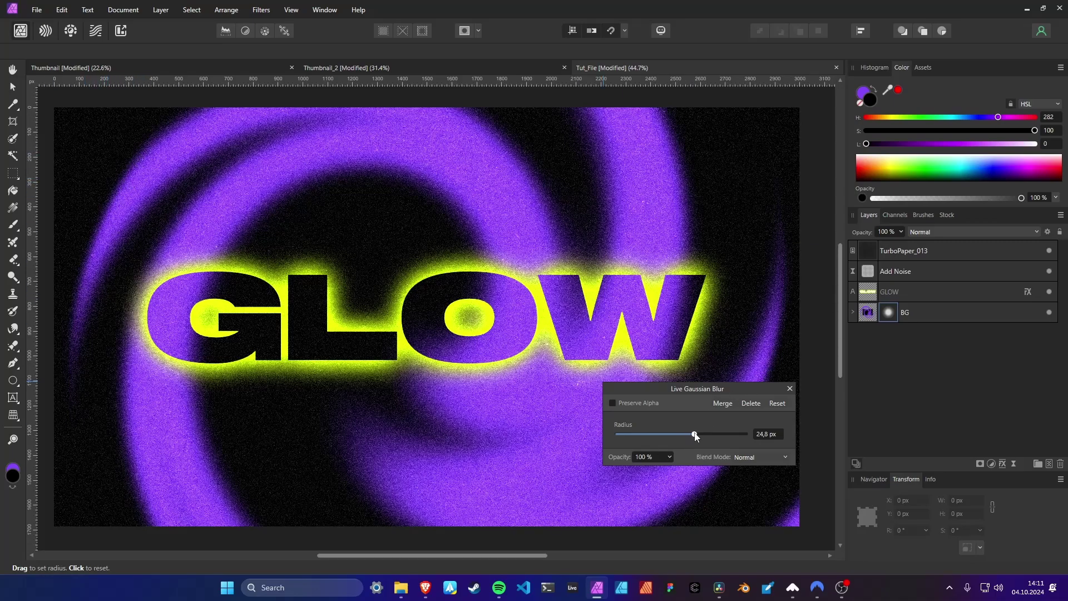
left_click(789, 388)
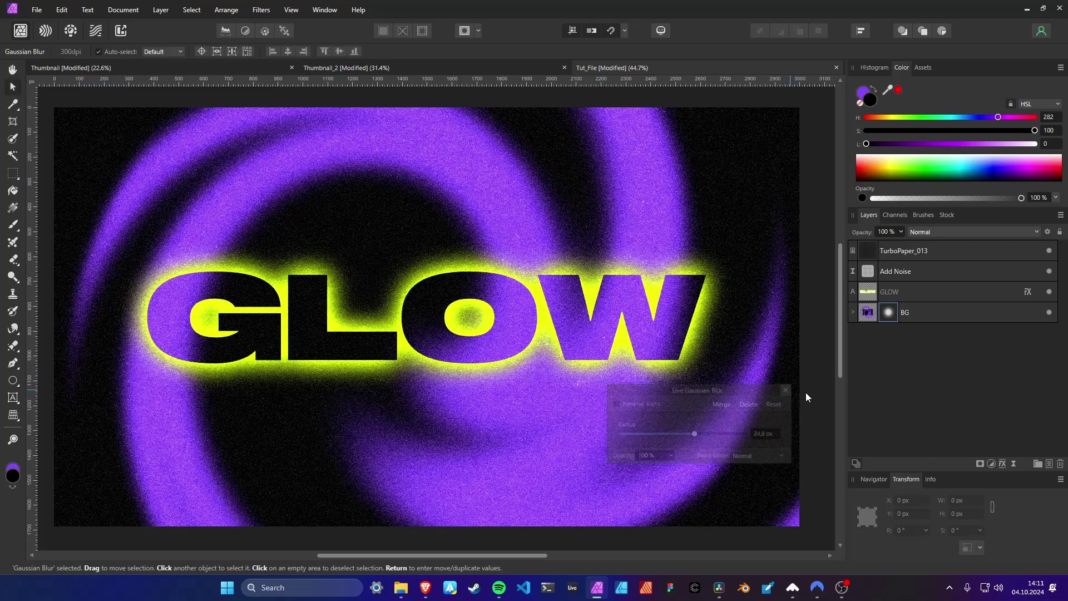
Set the GLOW text's Outer Glow radius to 200 px and its intensity to about 55%
left_click(939, 312)
left_click(917, 292)
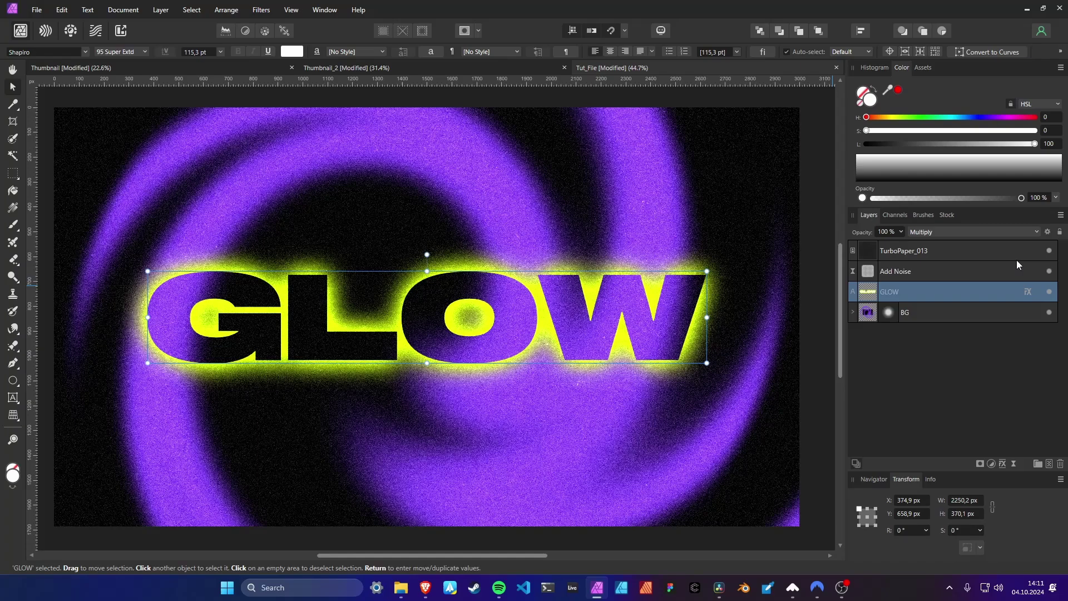
left_click(1028, 292)
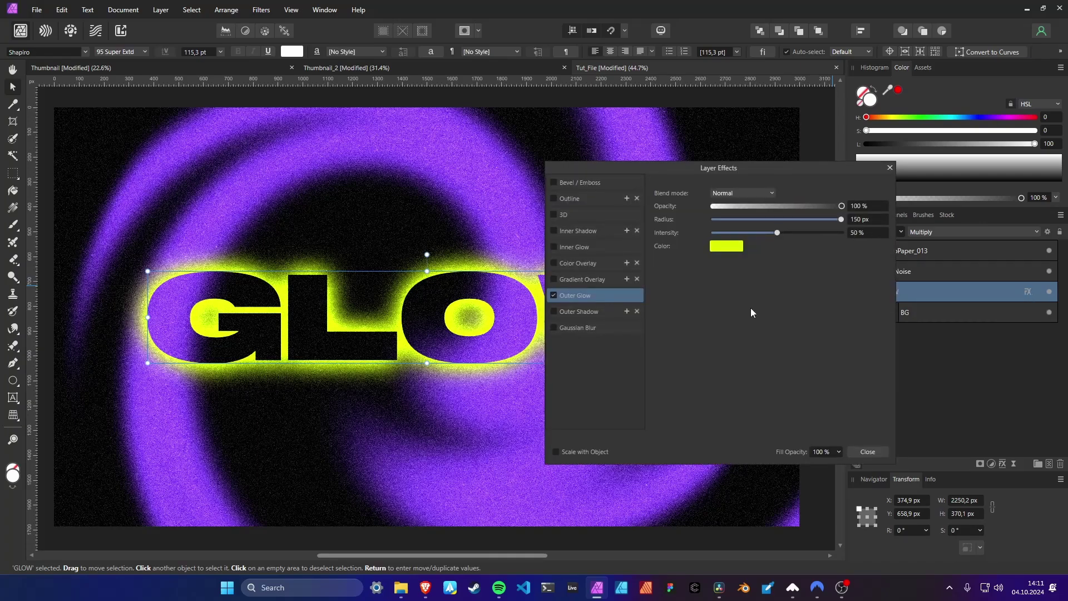
key("Return")
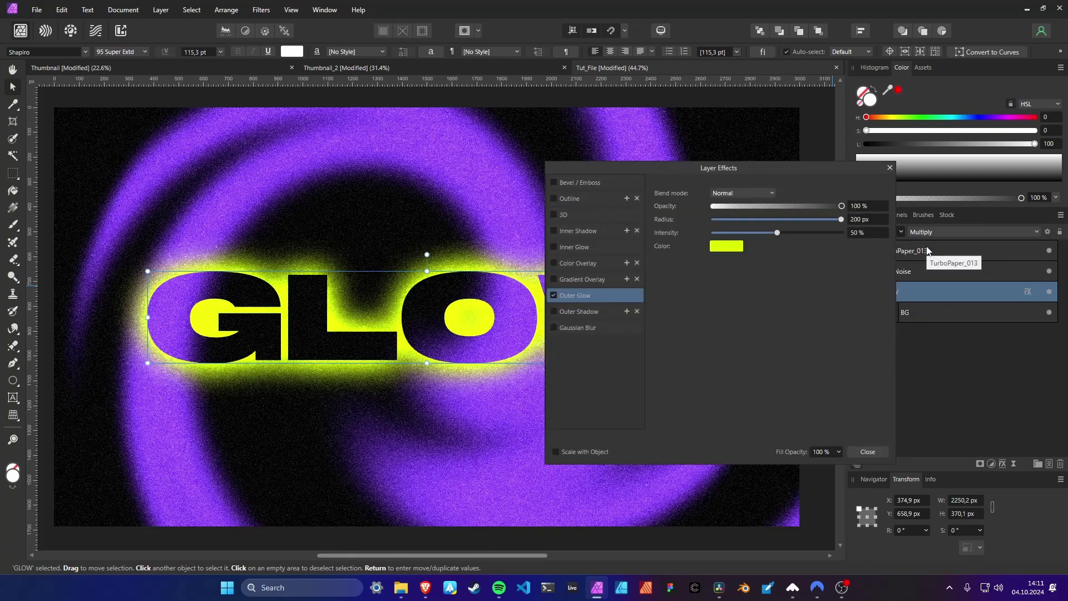
left_click_drag(777, 233, 784, 233)
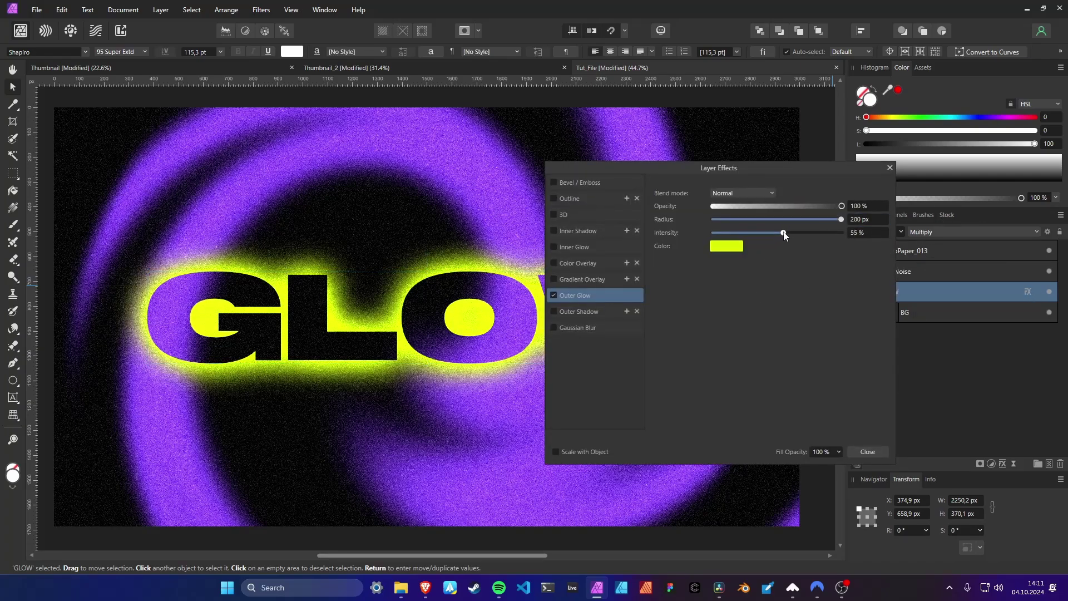
Turn off the GLOW text's Outer Glow and enable an Outer Shadow with a white colour
left_click(552, 295)
left_click(626, 311)
left_click(637, 311)
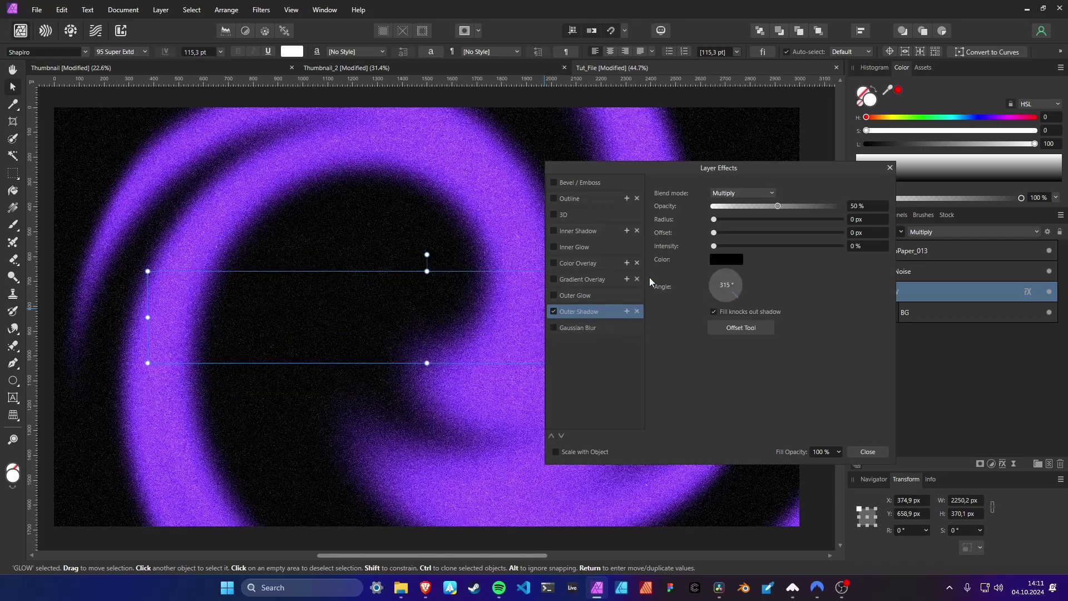
left_click(726, 259)
left_click(711, 359)
left_click(745, 366)
left_click(692, 332)
left_click(847, 325)
Set the Outer Shadow's blend mode to Color Dodge, with a radius of about 50.5 px and an intensity of about 61%
left_click(742, 193)
left_click(729, 284)
mouse_move(713, 219)
left_mouse_down()
mouse_move(826, 216)
mouse_move(781, 219)
left_mouse_up()
left_click_drag(715, 246, 801, 247)
left_click_drag(781, 219, 793, 249)
Change the Outer Shadow's blend mode to Luminosity and turn the Outer Glow back on
left_click(742, 193)
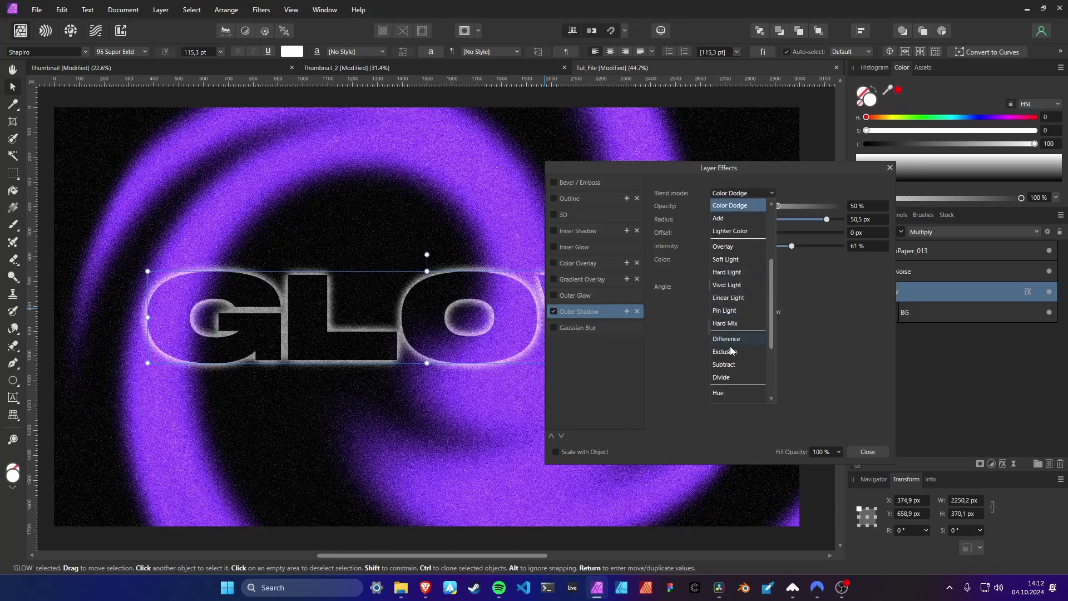
scroll(731, 367, "down", 3)
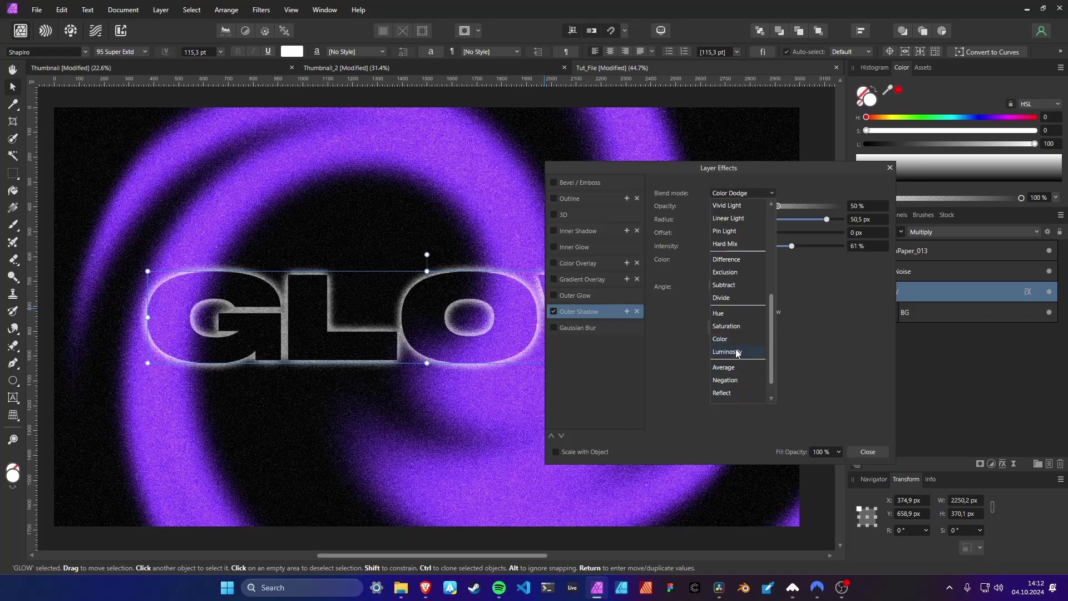
left_click(729, 352)
left_click(554, 296)
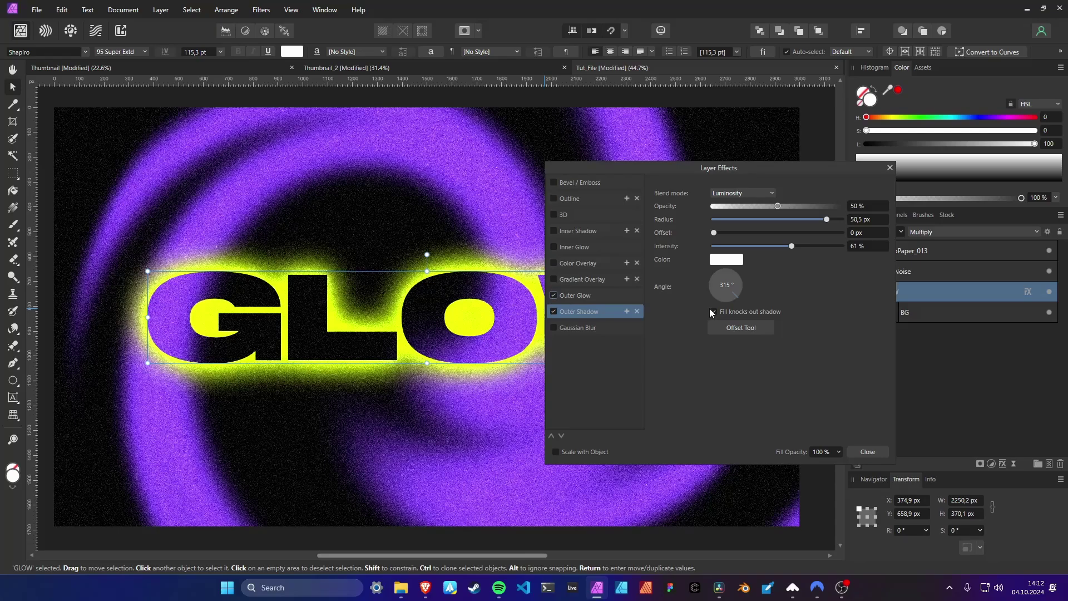
Enable a Pillow Bevel / Emboss on the GLOW text with a radius of about 8.3 px and soften of about 5.5 px
left_click(555, 182)
scroll(164, 280, "up", 2)
left_click(578, 183)
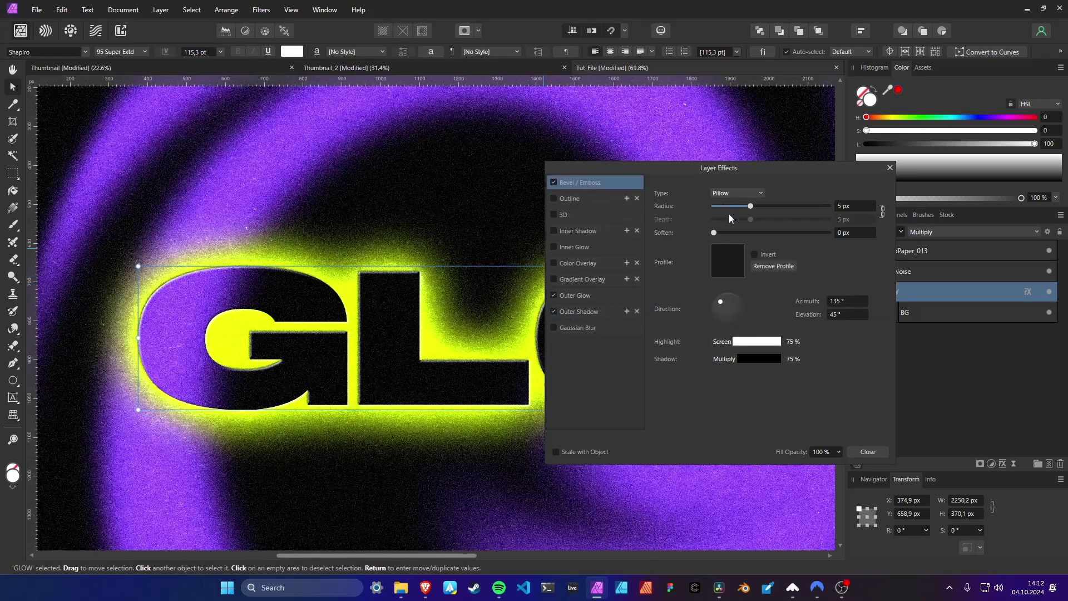
left_click_drag(713, 232, 759, 208)
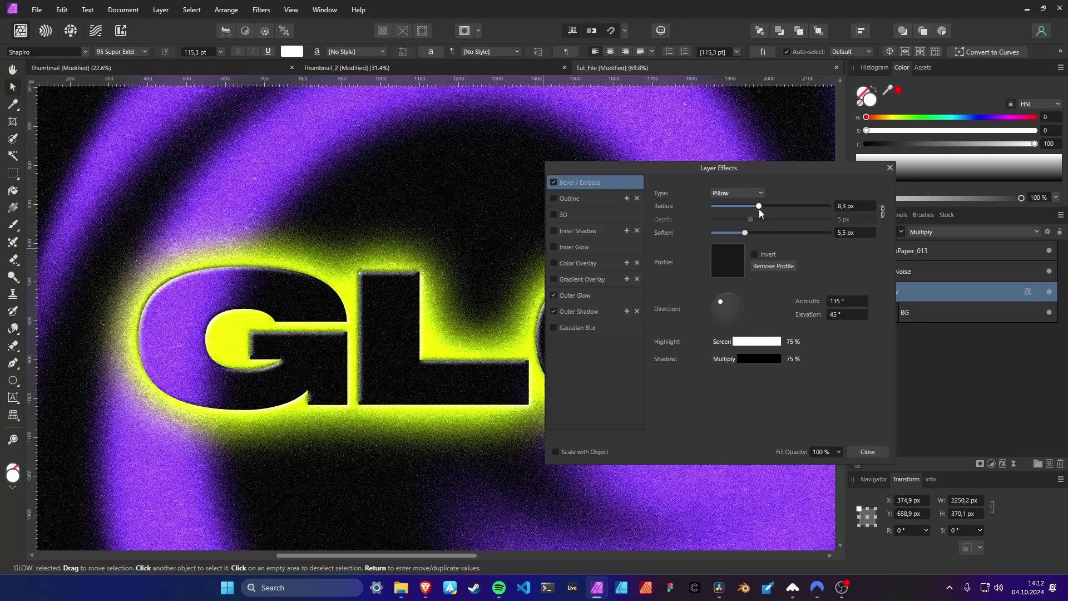
scroll(311, 237, "down", 2)
scroll(383, 279, "up", 2)
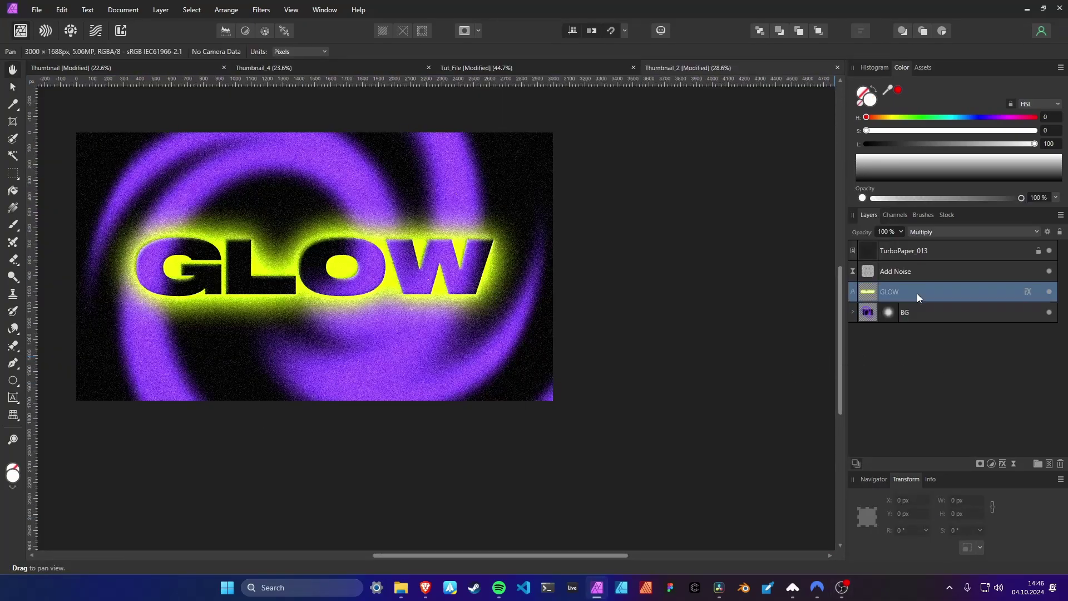
Duplicate the GLOW text layer and hide the original
key("ctrl+j")
left_click(1049, 313)
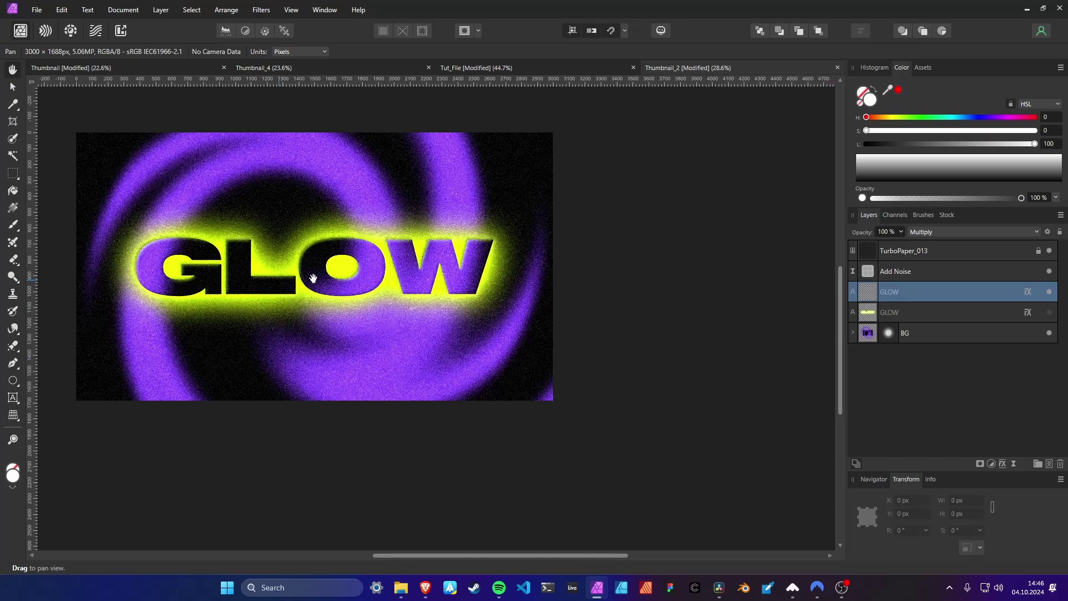
Change the duplicated text to GLASS and scale it down proportionally to about 2324 px wide
key("t")
triple_click(363, 267)
type("G")
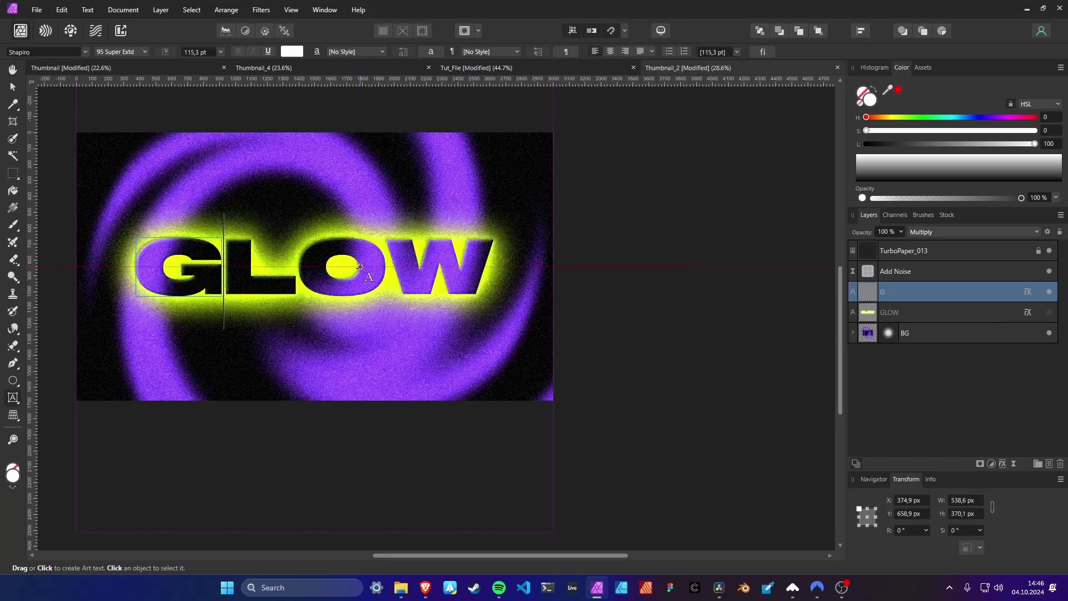
type("LASS")
left_click(12, 86)
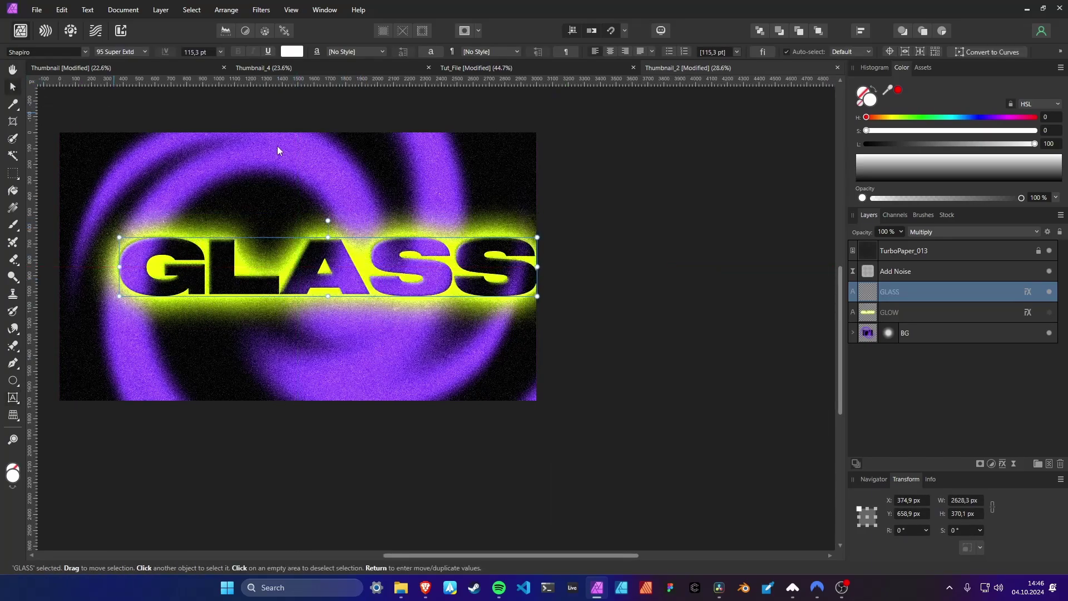
left_click_drag(537, 237, 488, 245)
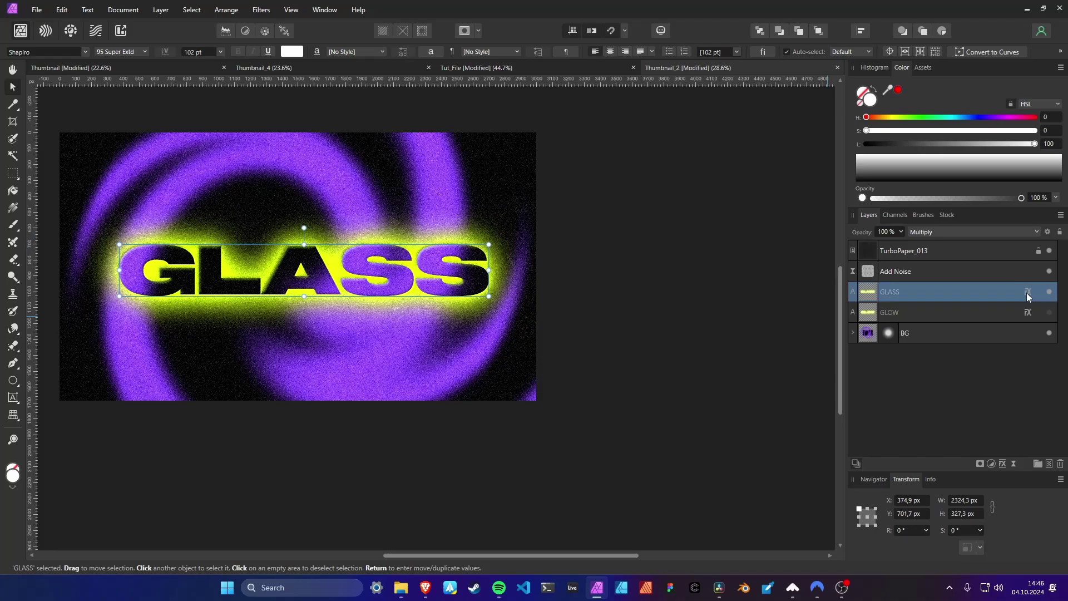
Disable Bevel / Emboss, Outer Glow and Outer Shadow on the GLASS text and enable its 3D effect
left_click(1027, 292)
left_click(683, 174)
left_click(684, 285)
left_click(683, 302)
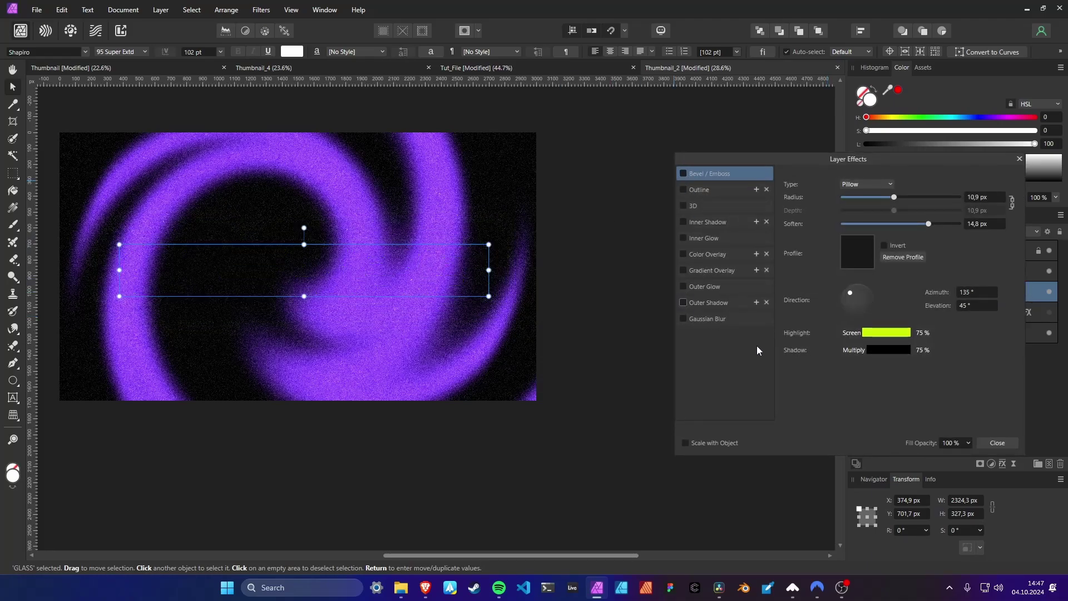
left_click(683, 205)
scroll(320, 244, "up", 2)
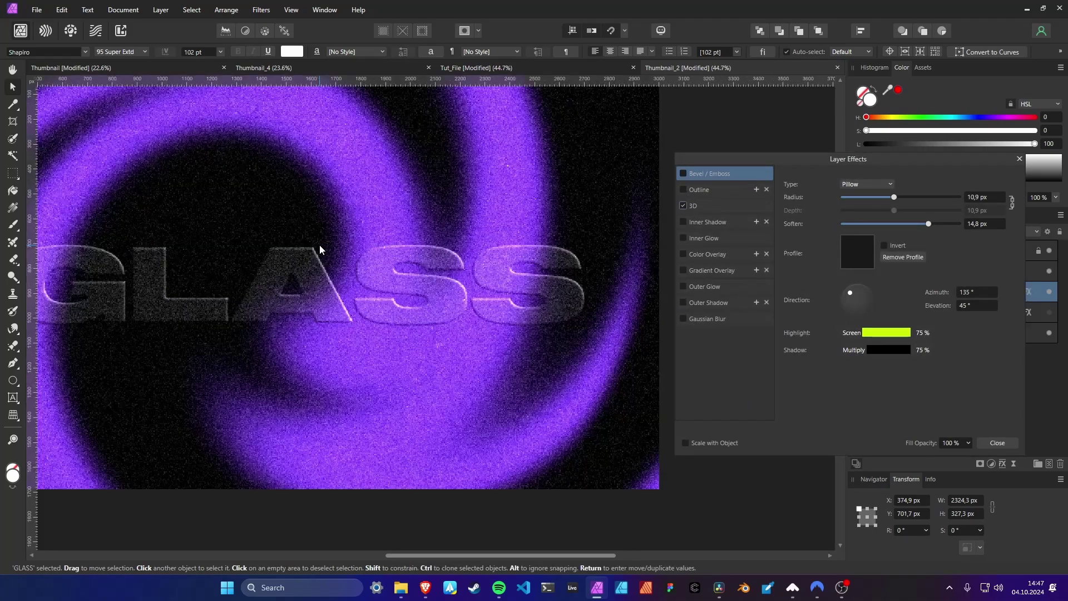
left_click_drag(261, 185, 352, 215)
left_click_drag(801, 160, 822, 151)
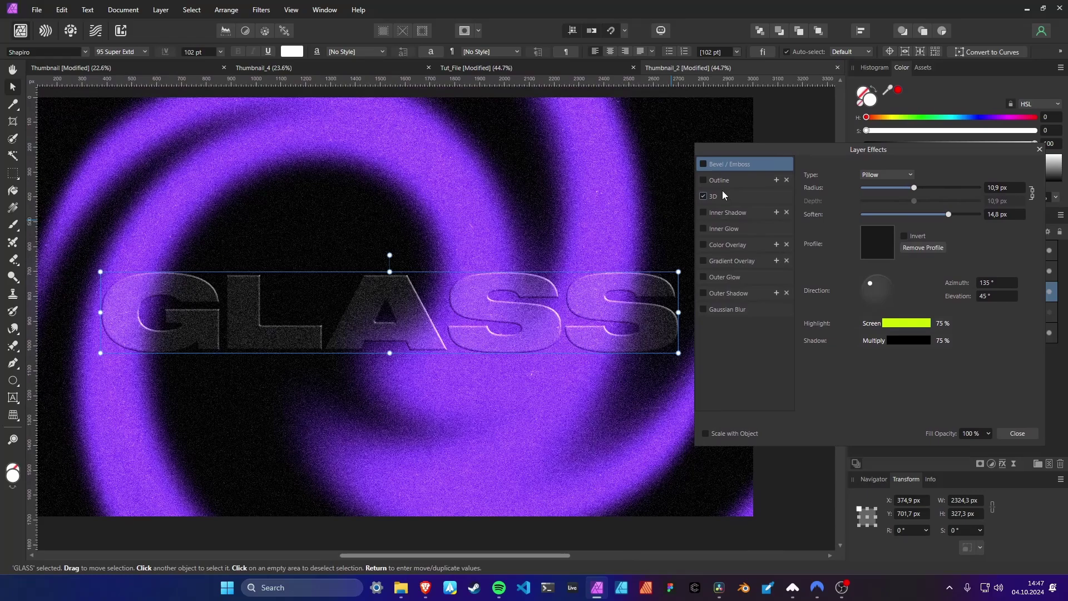
Adjust the GLASS text's 3D lighting to about 51% specular, 82% shininess and 45% ambient, and close the layer effects
left_click(722, 191)
left_click_drag(914, 327, 915, 328)
left_click_drag(921, 290, 957, 303)
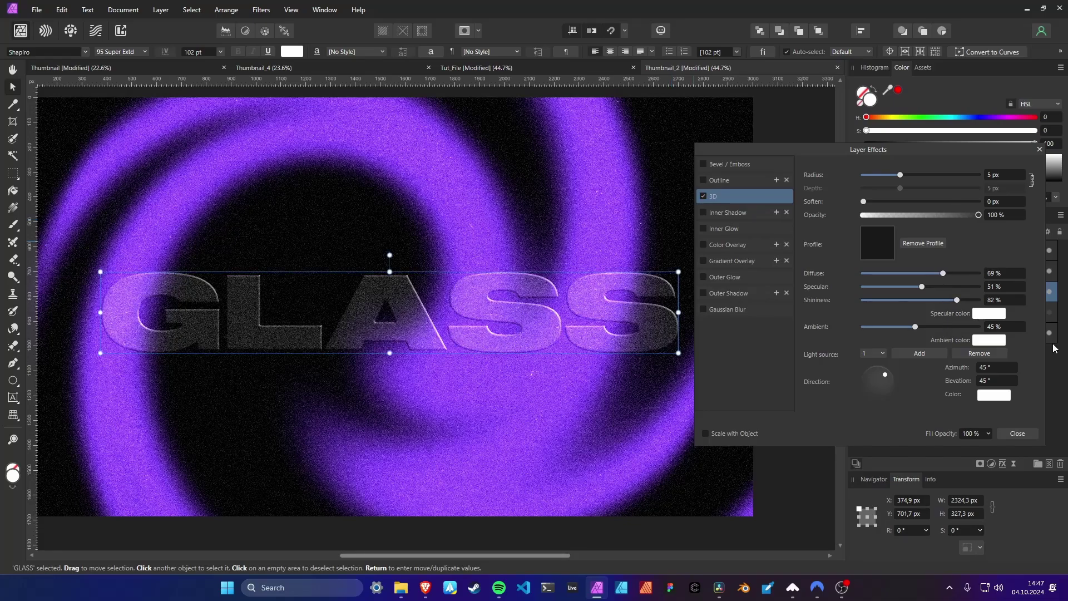
left_click(1014, 433)
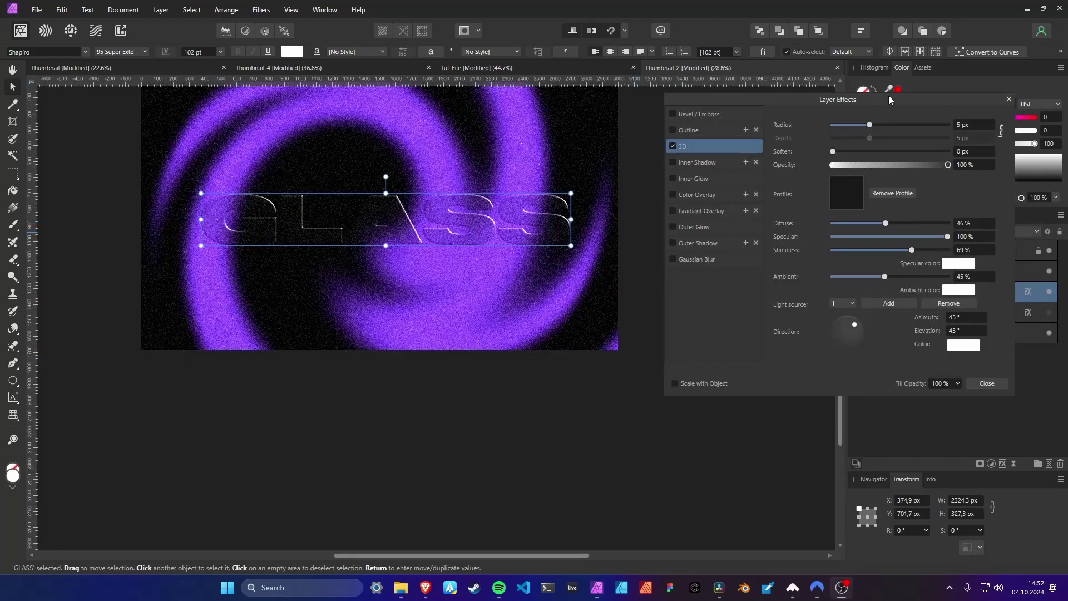
Add a second 3D light source to the GLASS text at about -132.6° azimuth and 51.9° elevation, and close the layer effects
left_click_drag(889, 95, 889, 115)
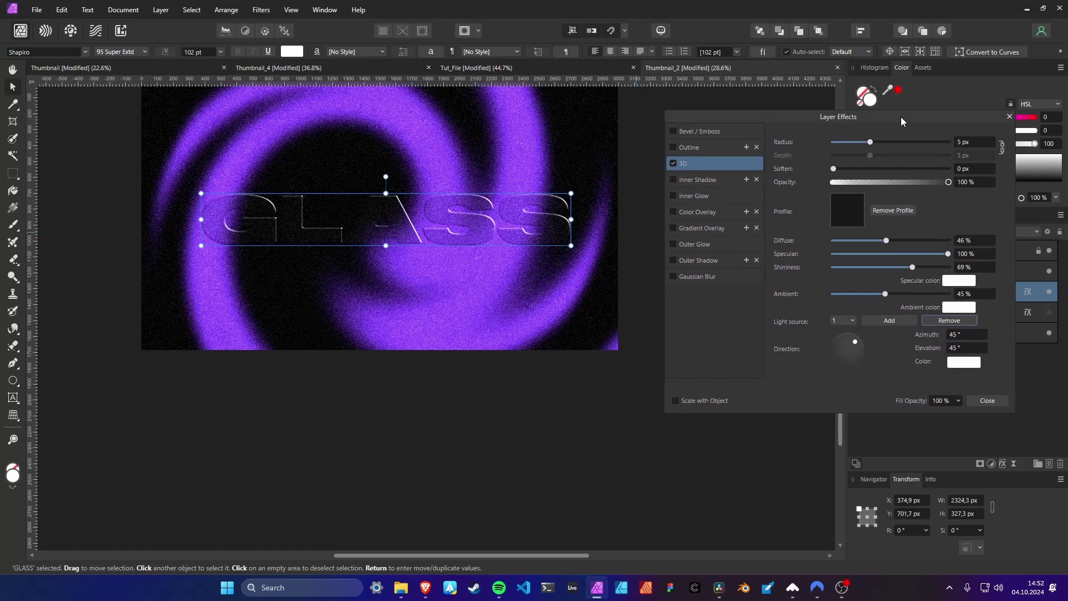
left_click(893, 324)
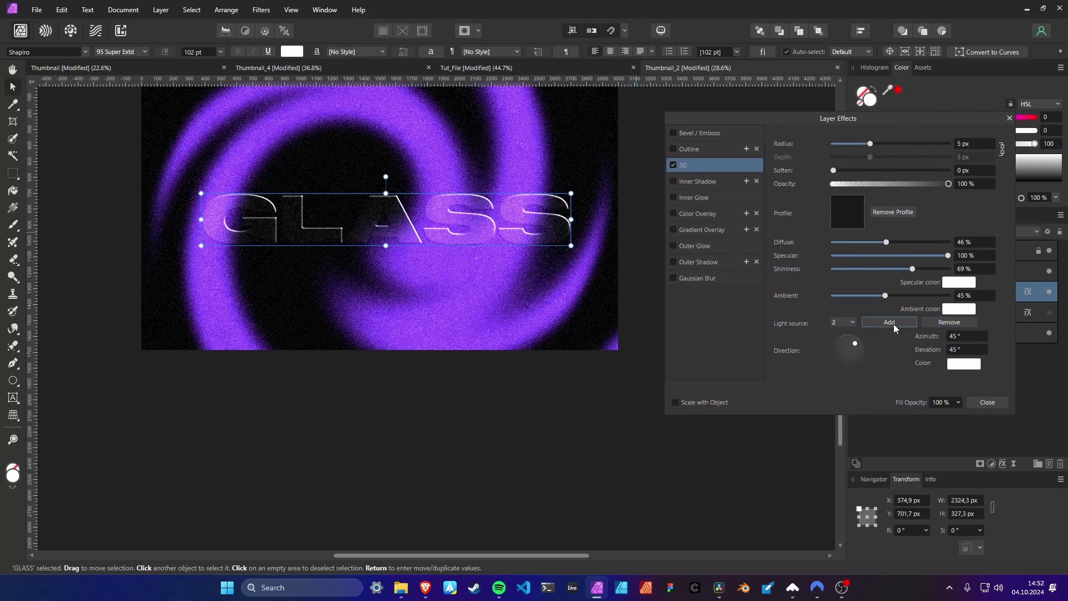
mouse_move(842, 359)
left_mouse_down()
mouse_move(853, 359)
mouse_move(831, 361)
mouse_move(841, 358)
left_mouse_up()
scroll(367, 178, "up", 1)
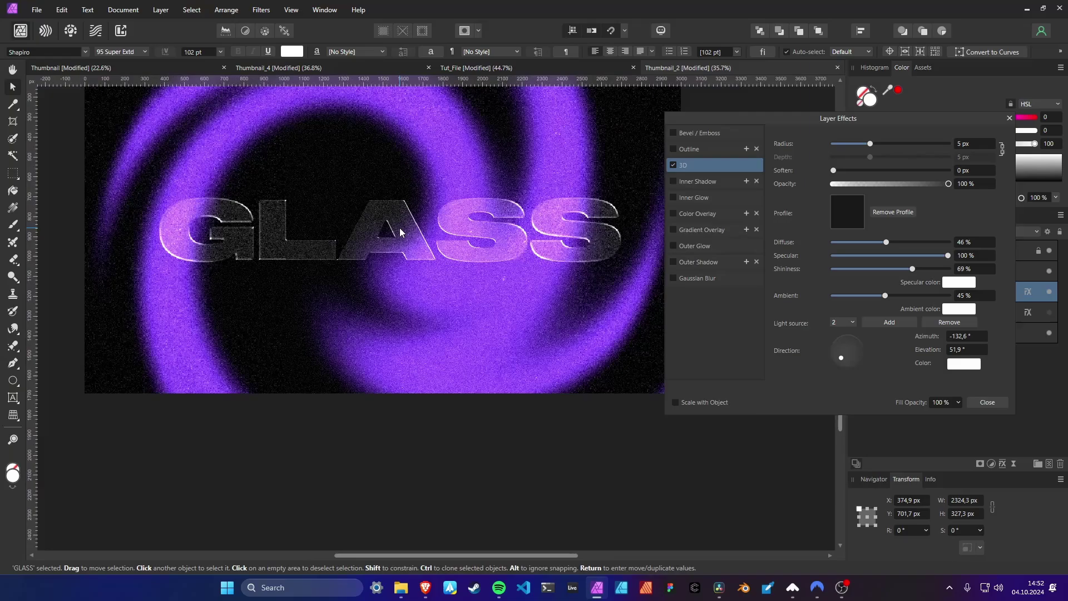
left_click(996, 401)
Select the GLOW text and move it straight up, away from the overlapping GLASS text
left_click(605, 462)
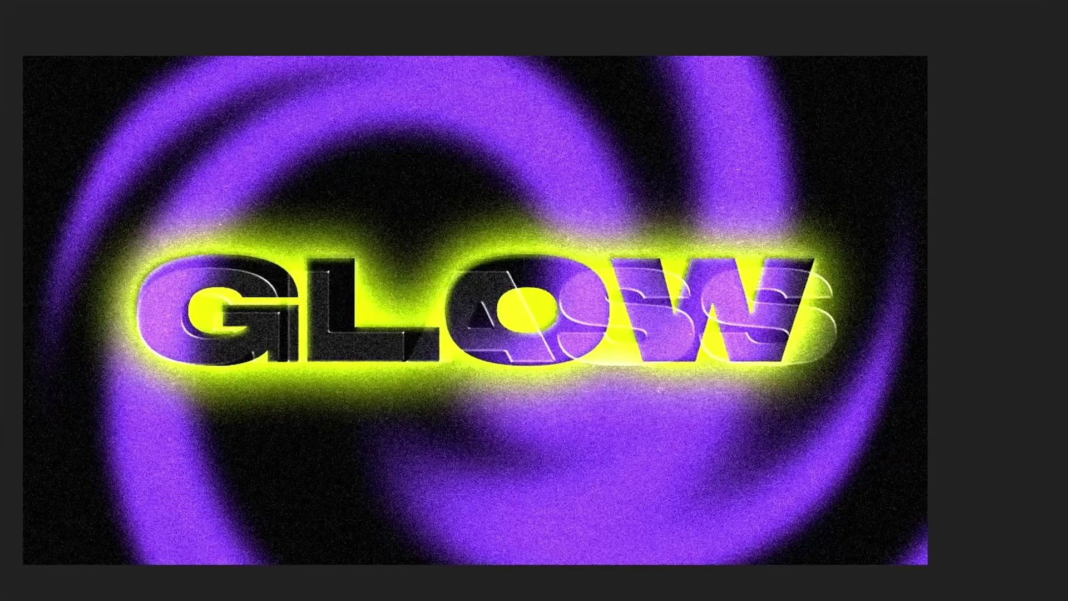
left_click(668, 331)
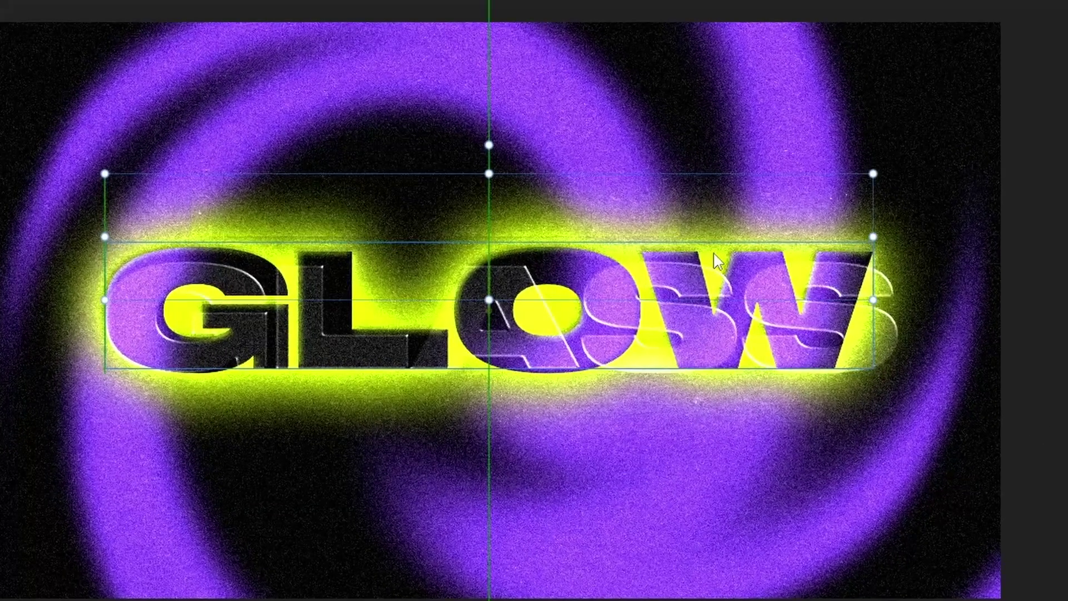